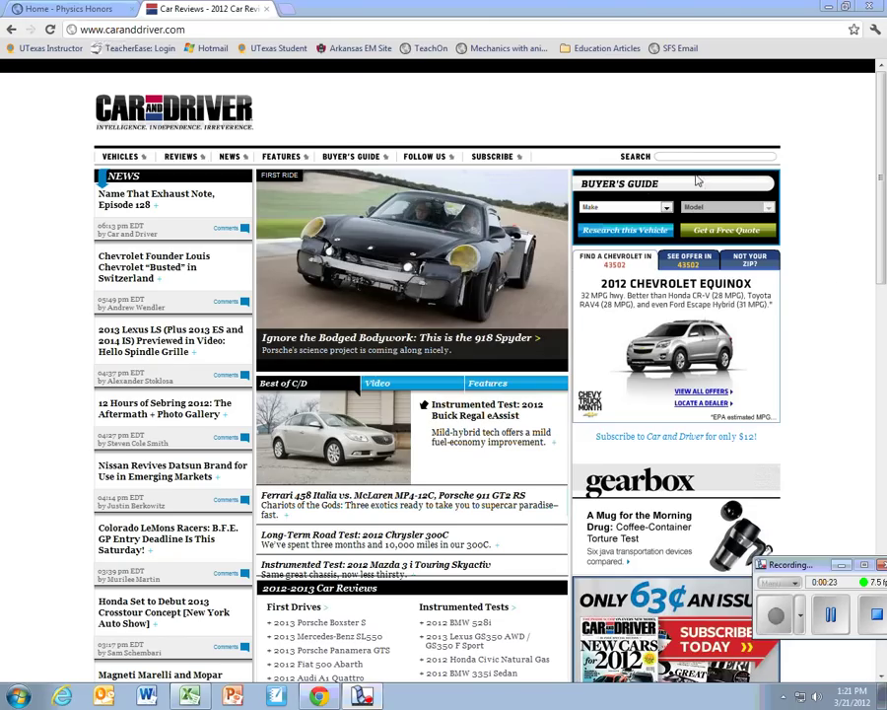
Step: Search the site for "road test" and open the specifications and test results PDF of the 2012 Fisker Karma EcoChic review
left_click(665, 156)
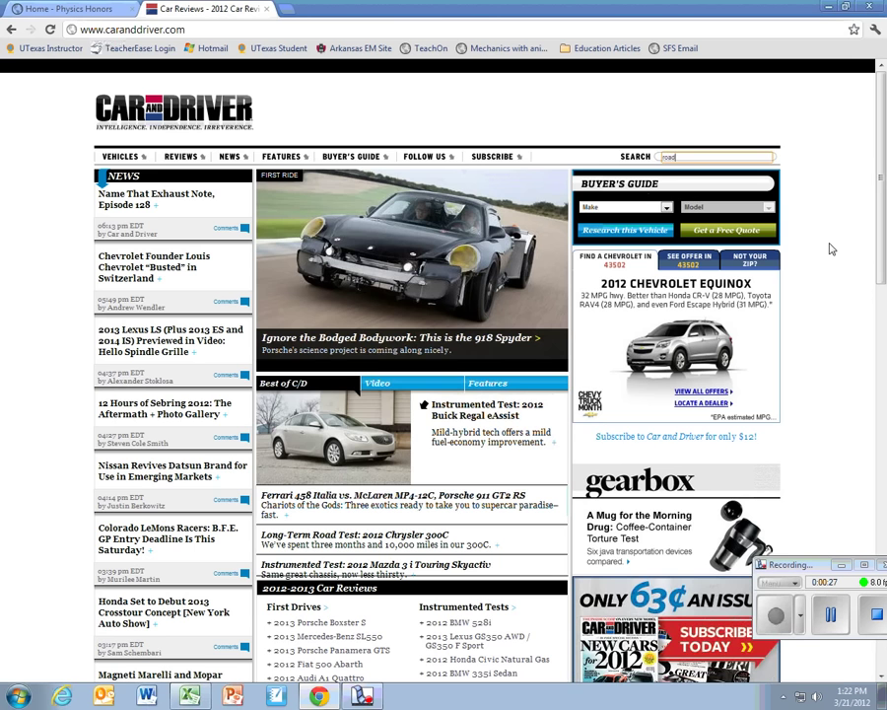
key("Return")
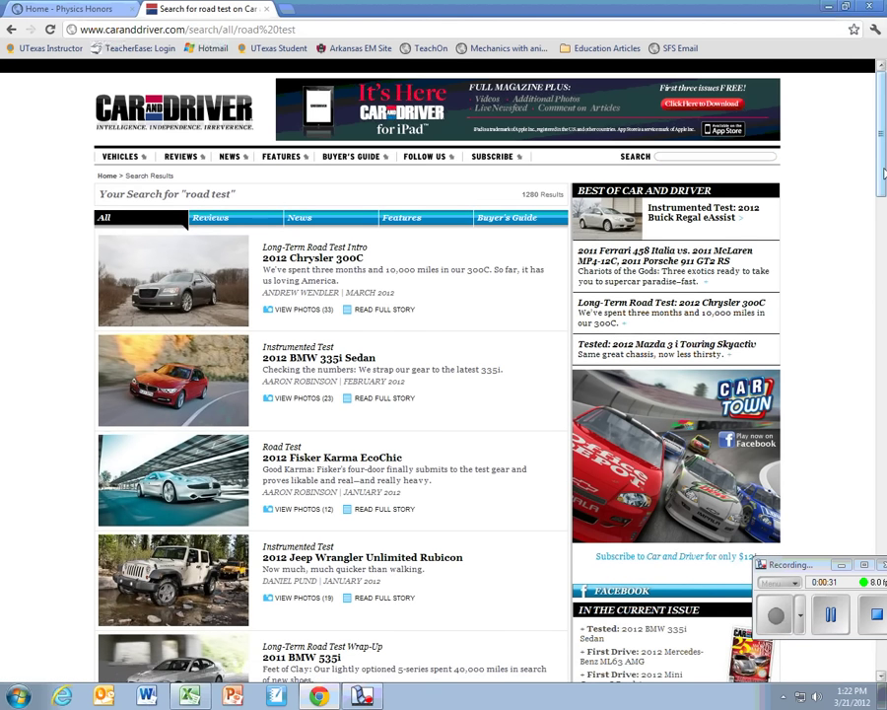
left_click_drag(883, 173, 883, 218)
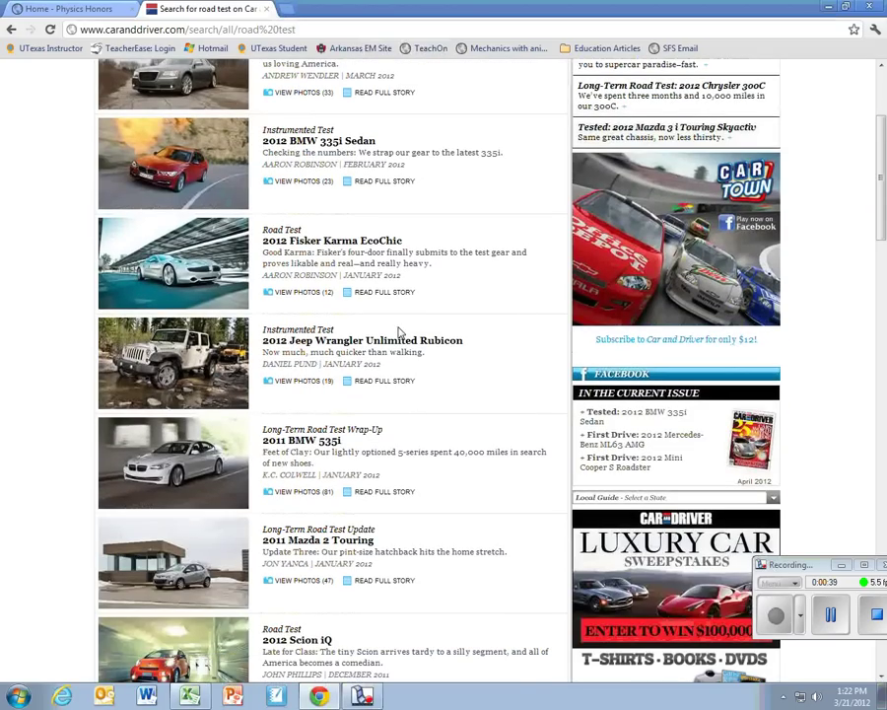
left_click(380, 294)
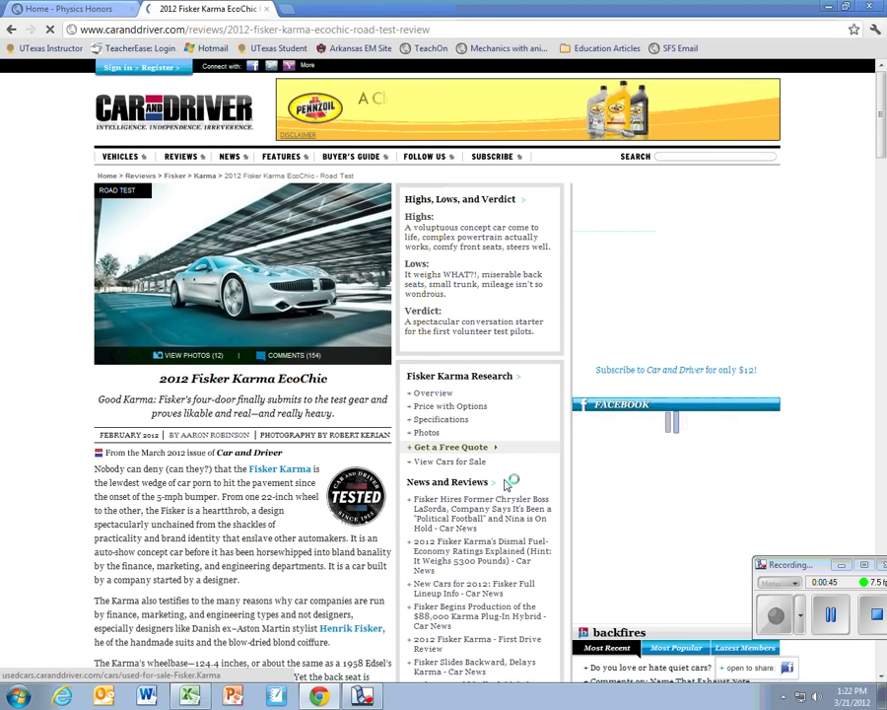
left_click_drag(883, 109, 883, 113)
scroll(495, 479, "down", 4)
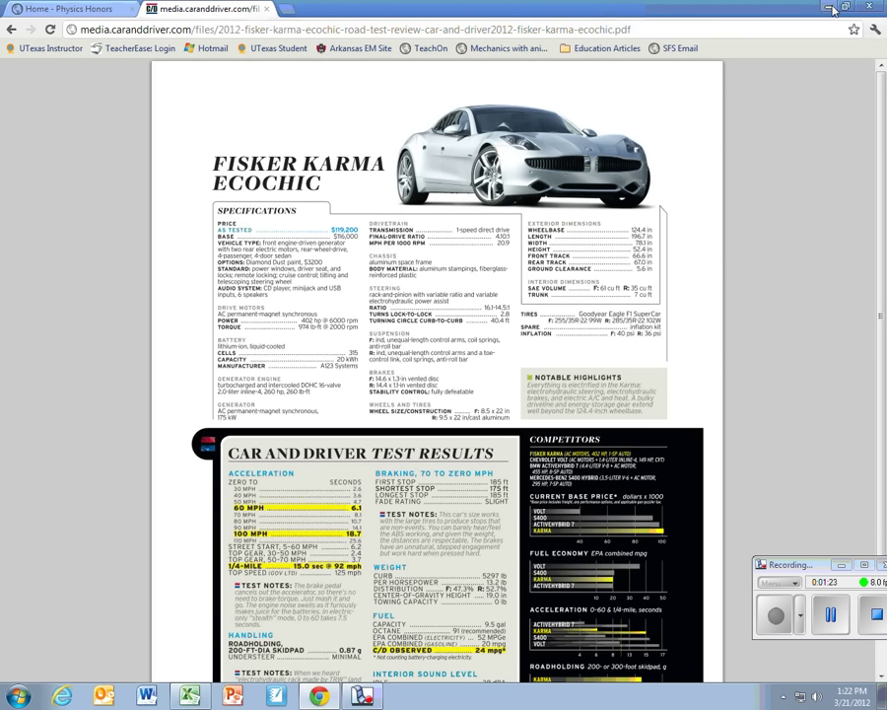
Step: Switch to the car_driver_template workbook in Excel and enter 5297 as the curb weight in A5
left_click(831, 8)
double_click(126, 303)
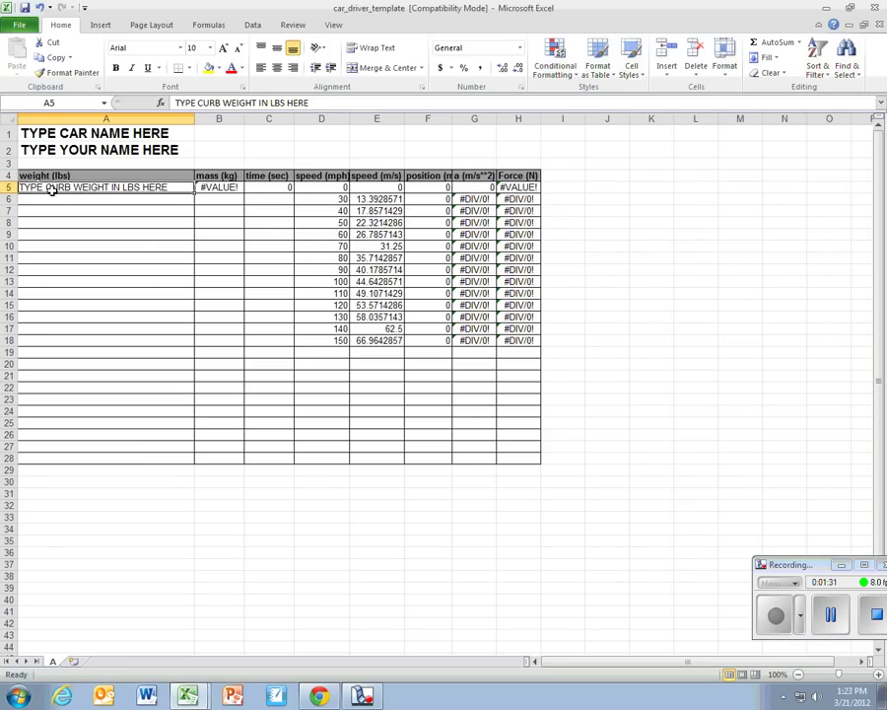
type("5297")
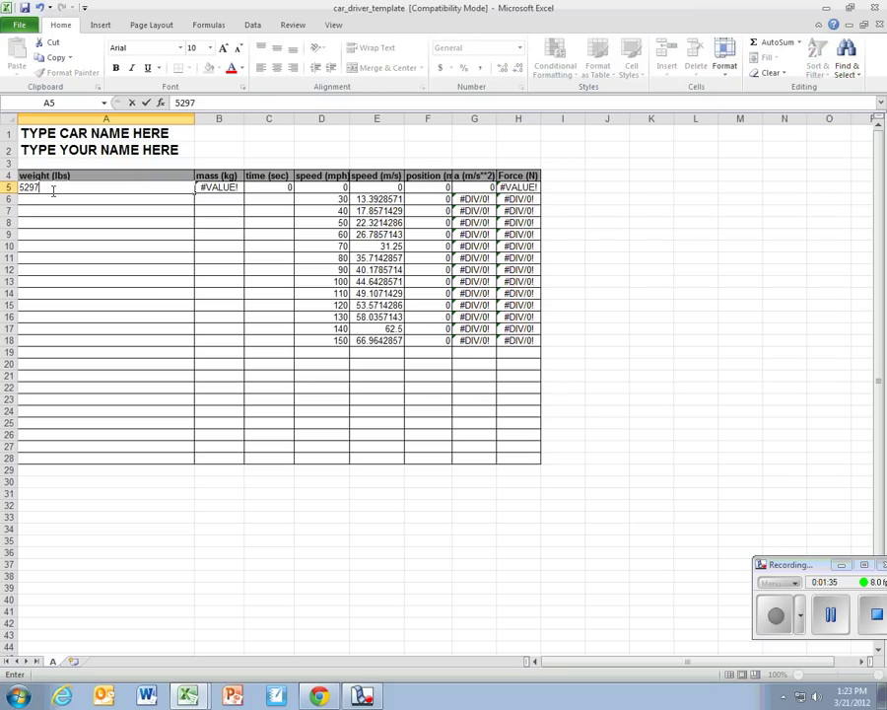
key("Return")
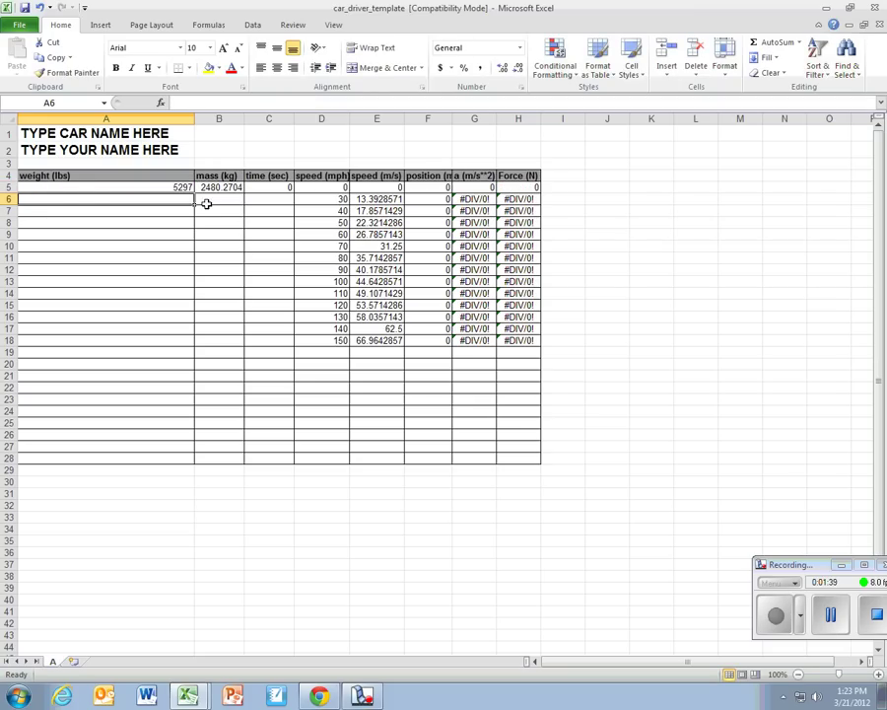
Step: Enter the sample times 2, 3, 5, 10 and 15 seconds in cells C6 to C10 of the time column
left_click(275, 200)
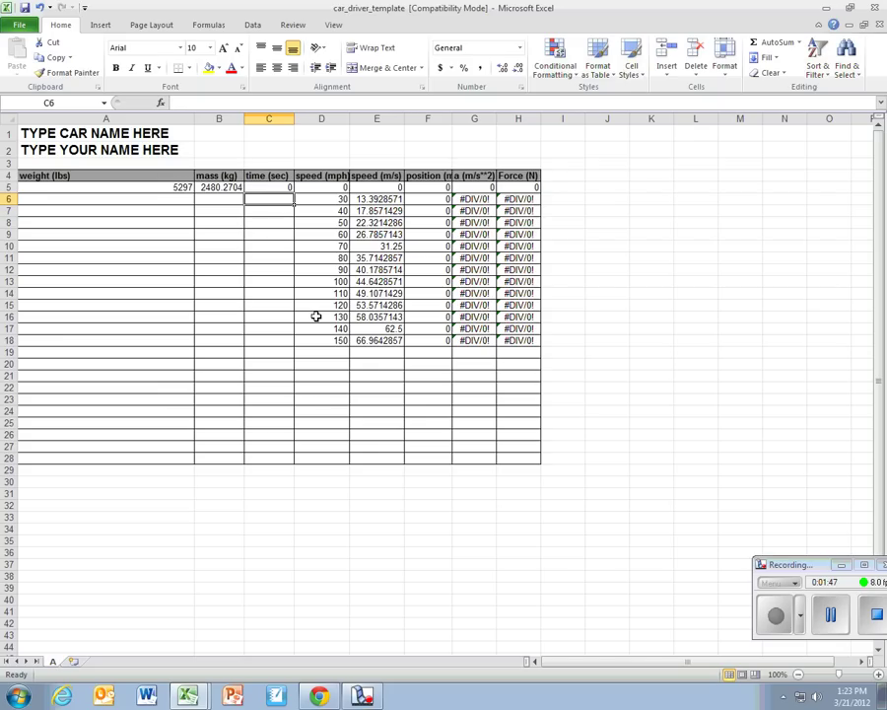
type("2")
key("Return")
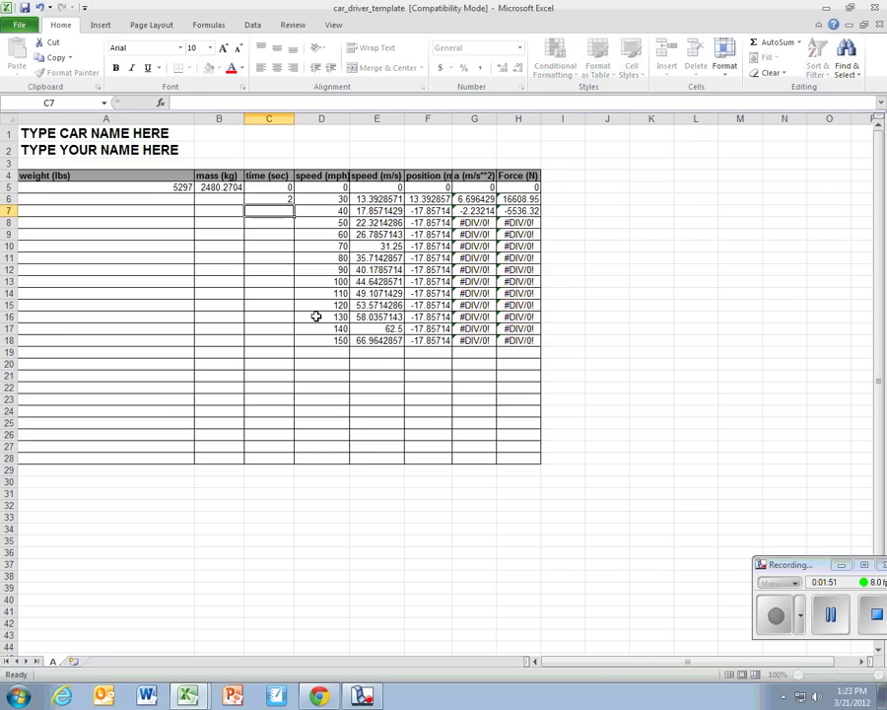
type("3")
key("Return")
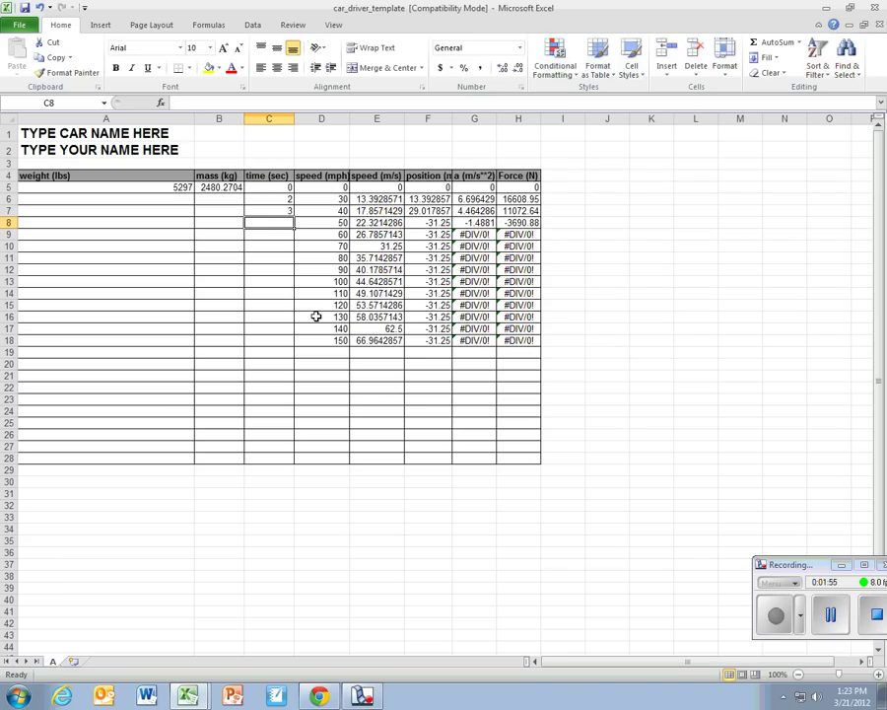
type("5")
key("Return")
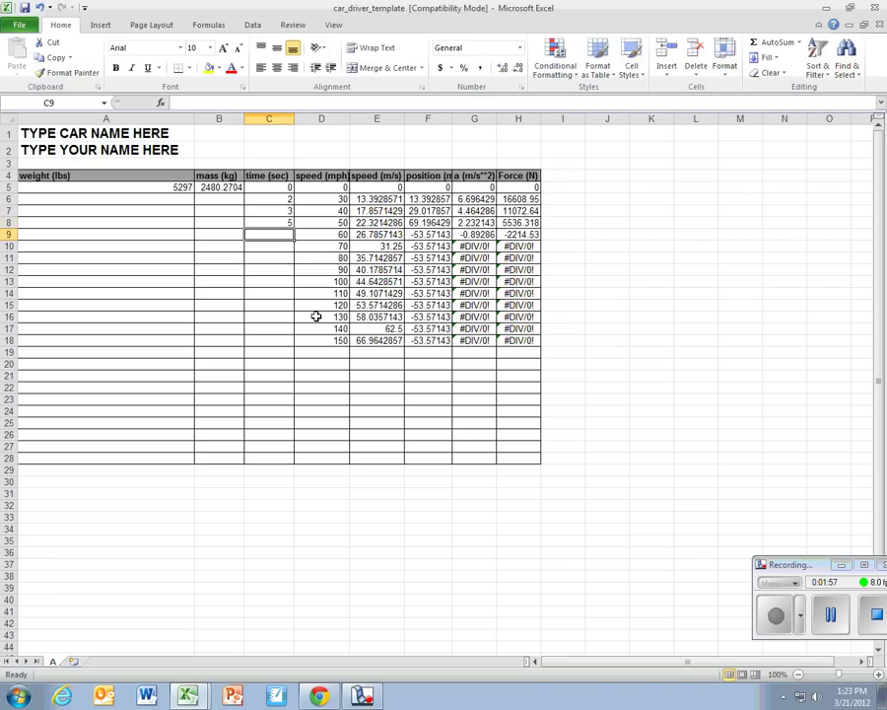
type("10")
key("Return")
type("15")
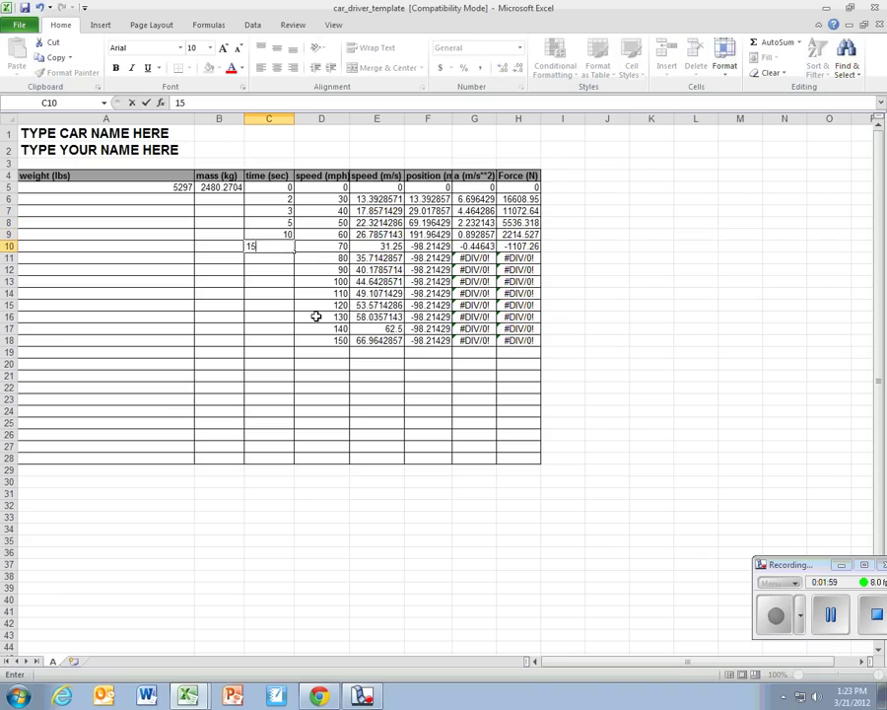
key("Return")
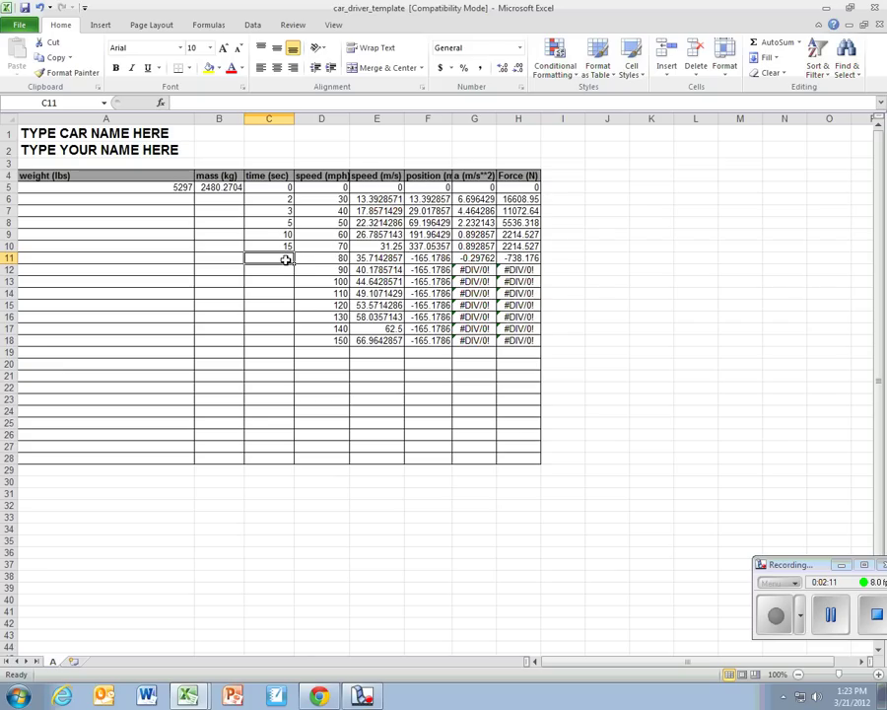
Step: Clear the unused rows of the table, cells C11 to H18
left_click_drag(286, 258, 532, 340)
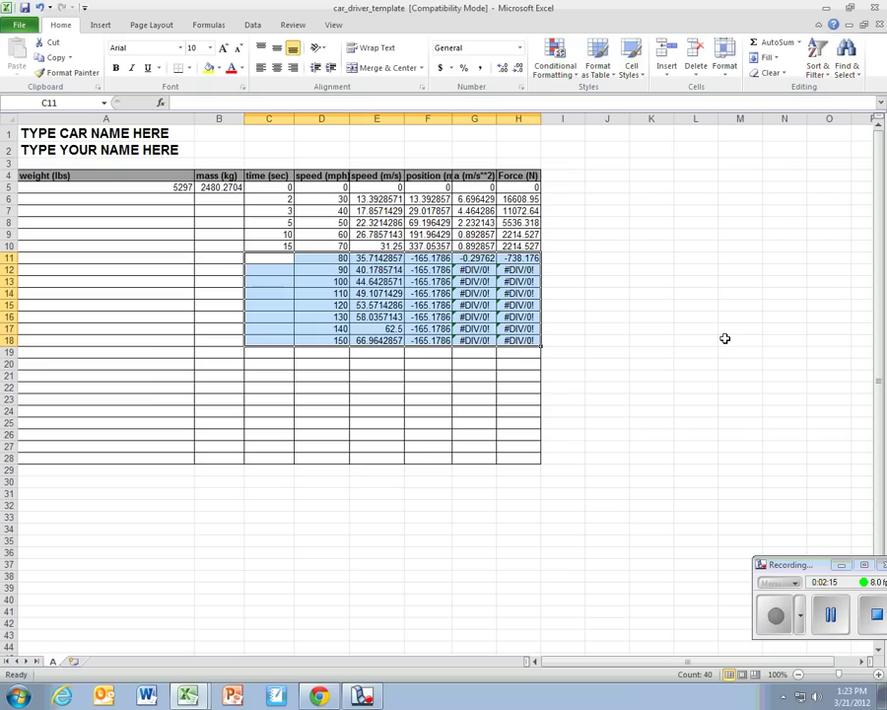
key("Delete")
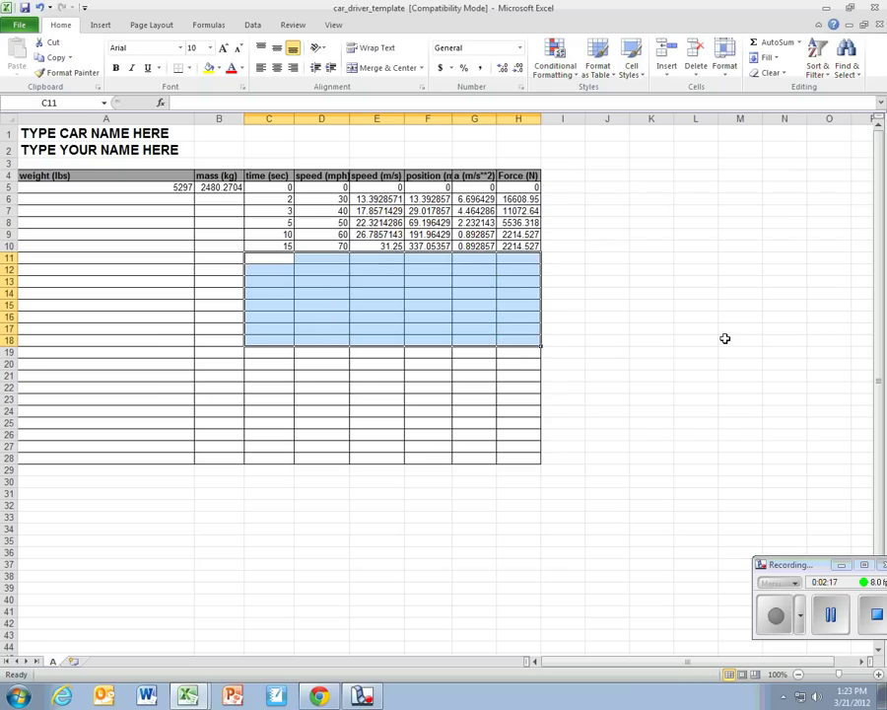
left_click(45, 134)
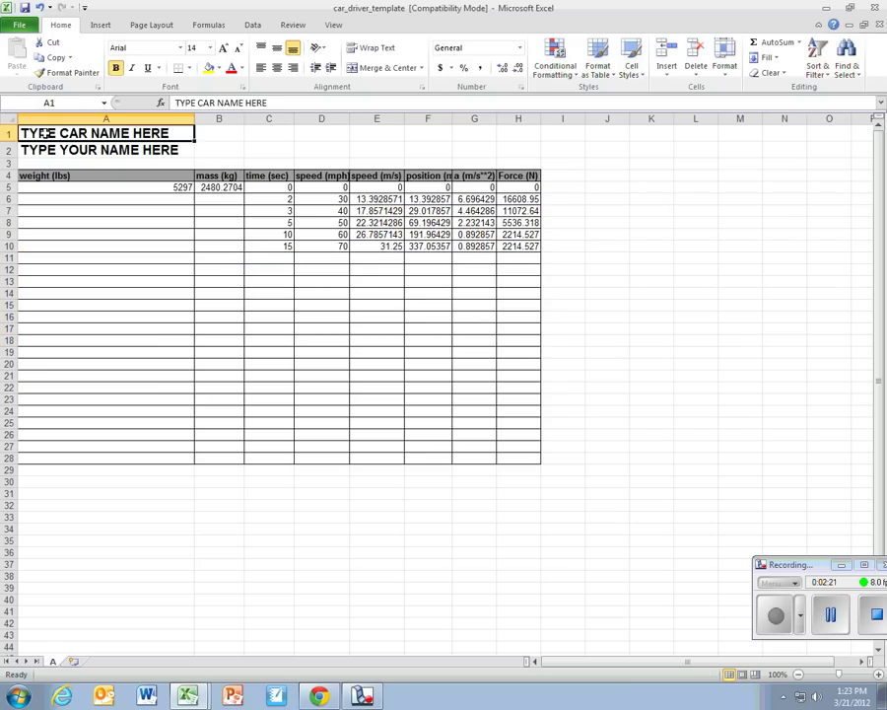
left_click(42, 149)
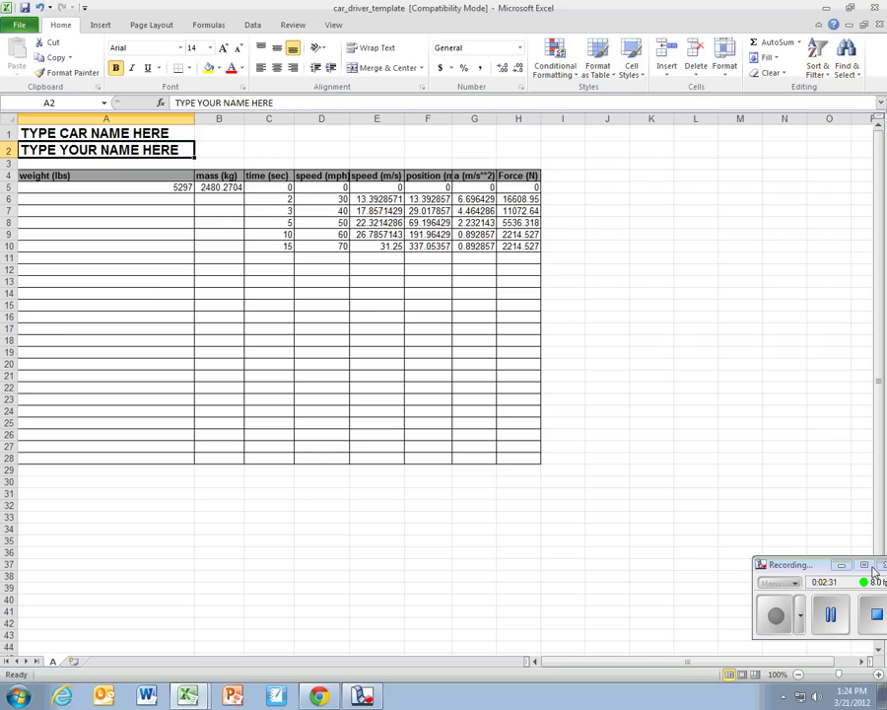
left_click(831, 616)
left_click(776, 616)
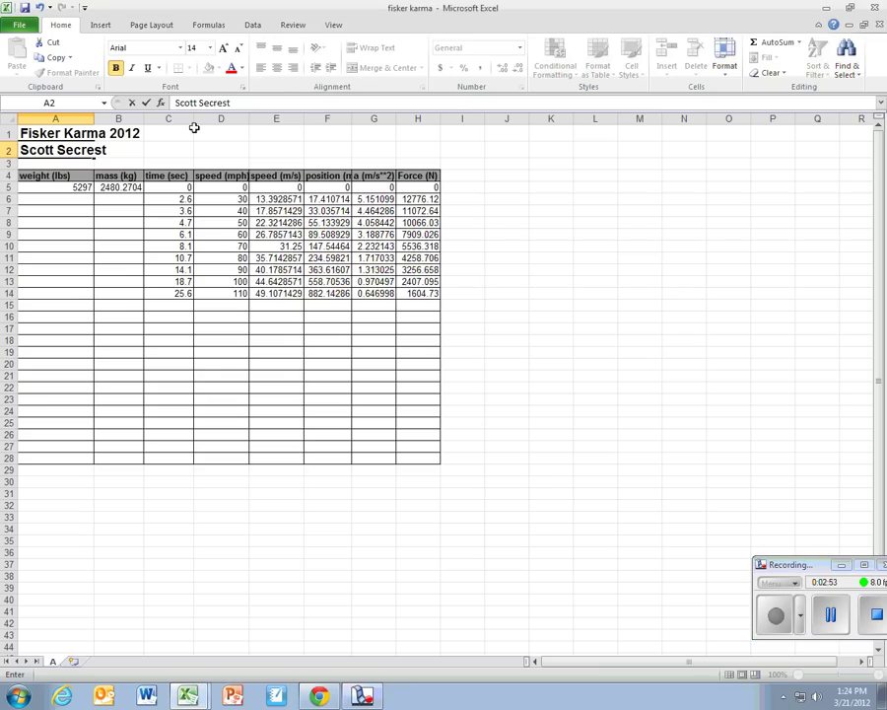
left_click(100, 25)
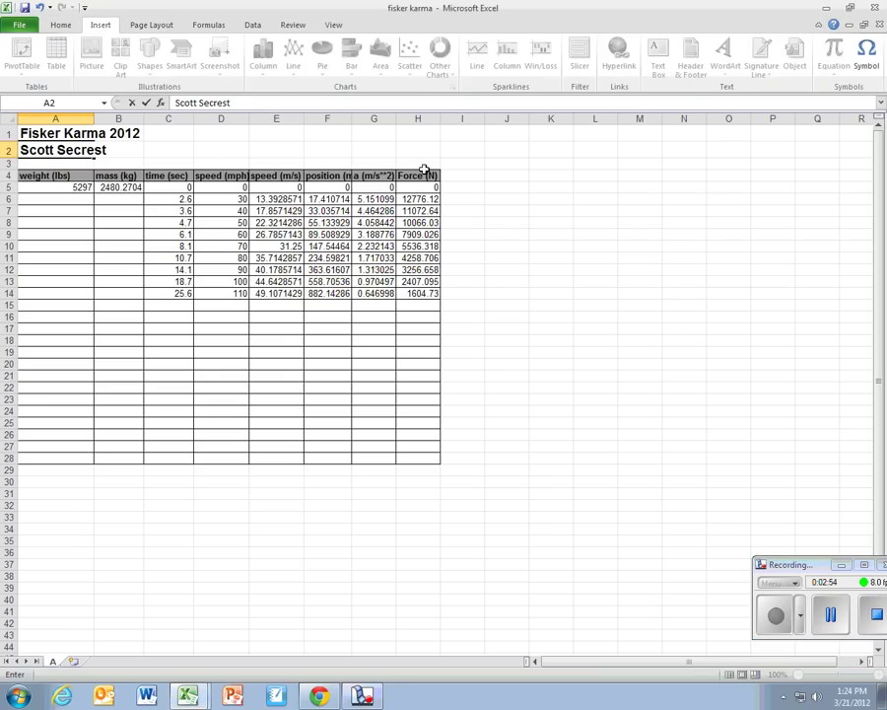
left_click(147, 215)
left_click(239, 162)
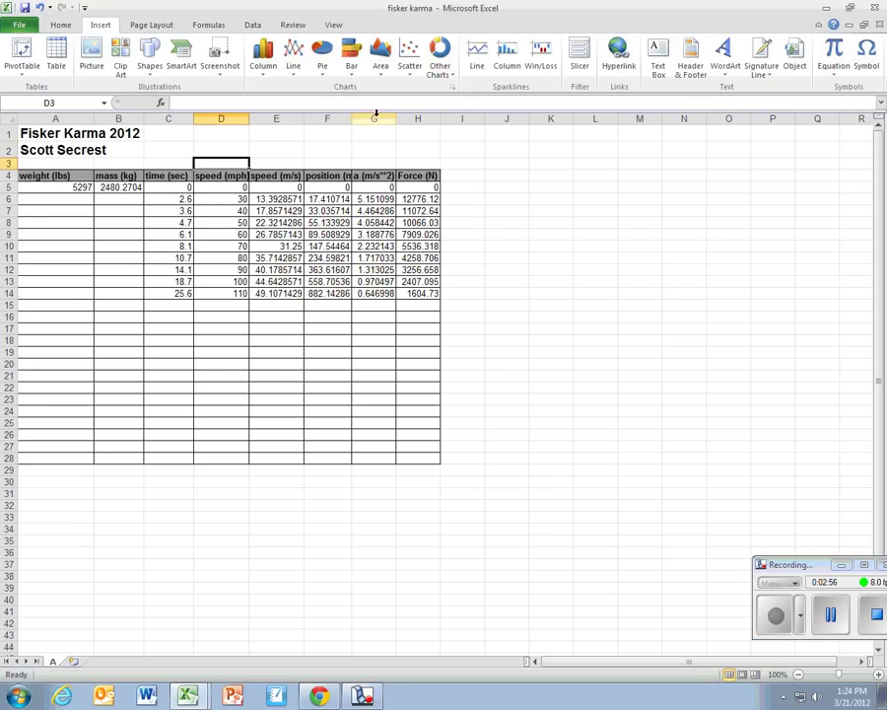
left_click(413, 69)
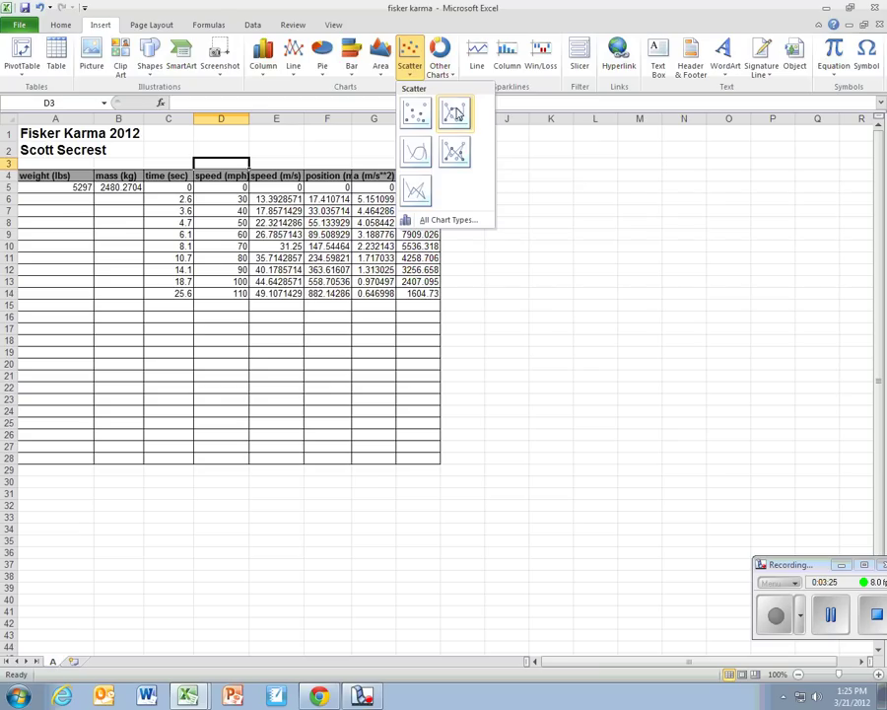
left_click(455, 114)
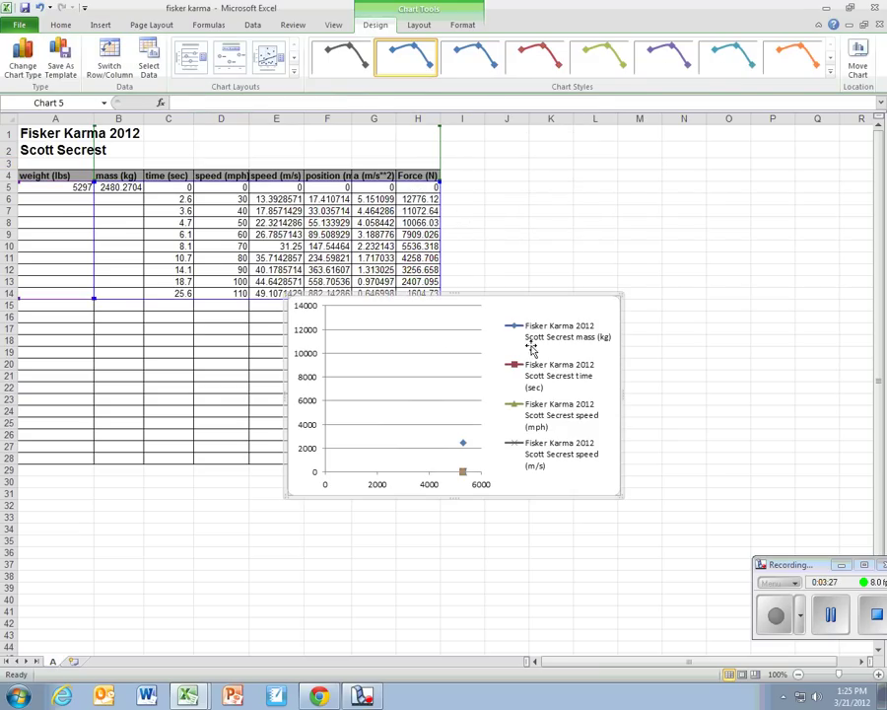
left_click(515, 247)
left_click(550, 300)
key("Delete")
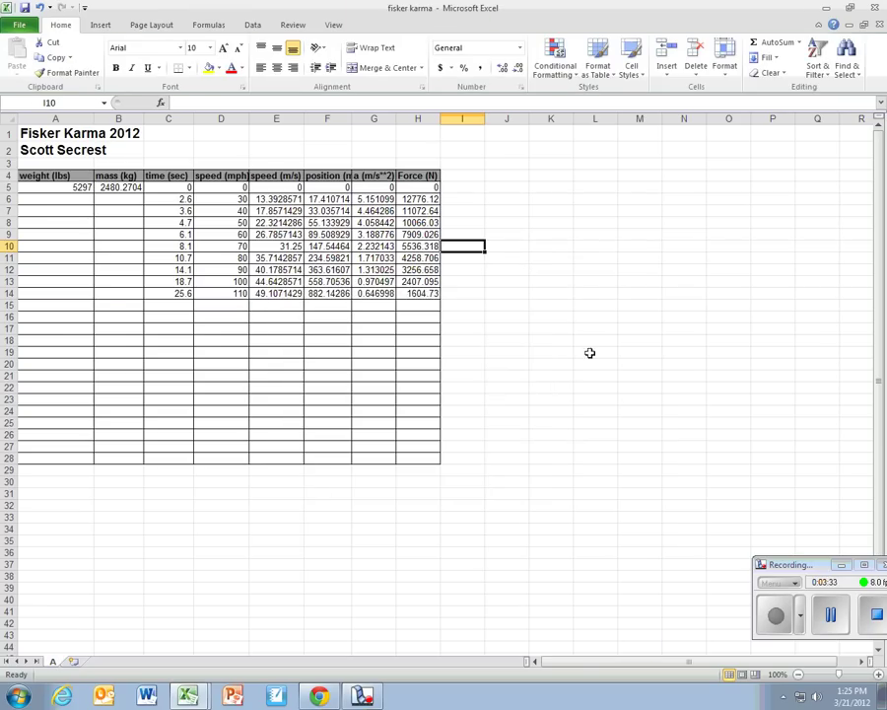
Step: Insert an empty scatter chart with smooth lines and markers from a blank cell and place it beside the data table
left_click(720, 317)
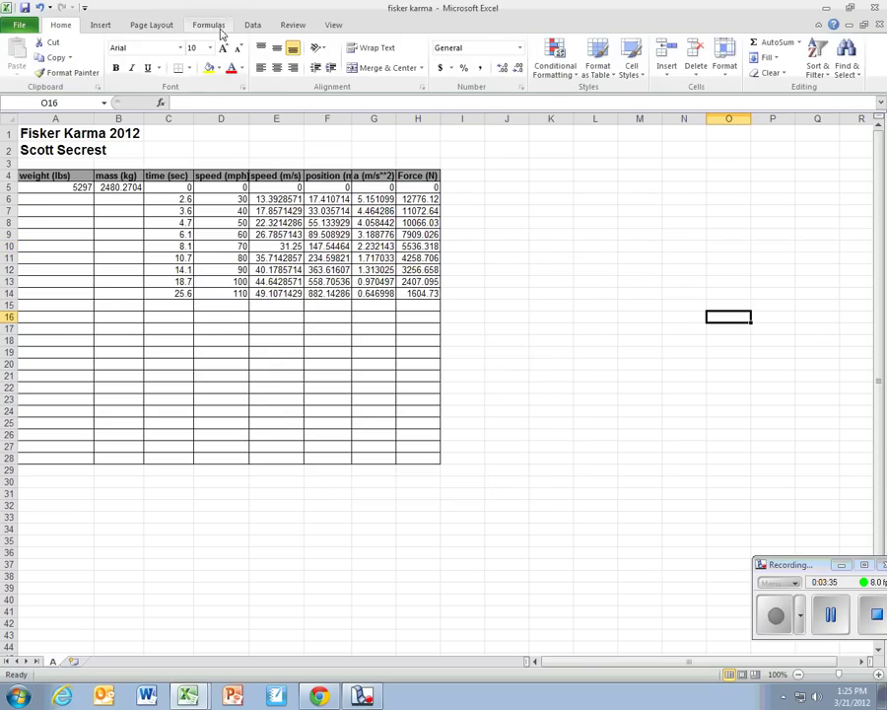
left_click(101, 25)
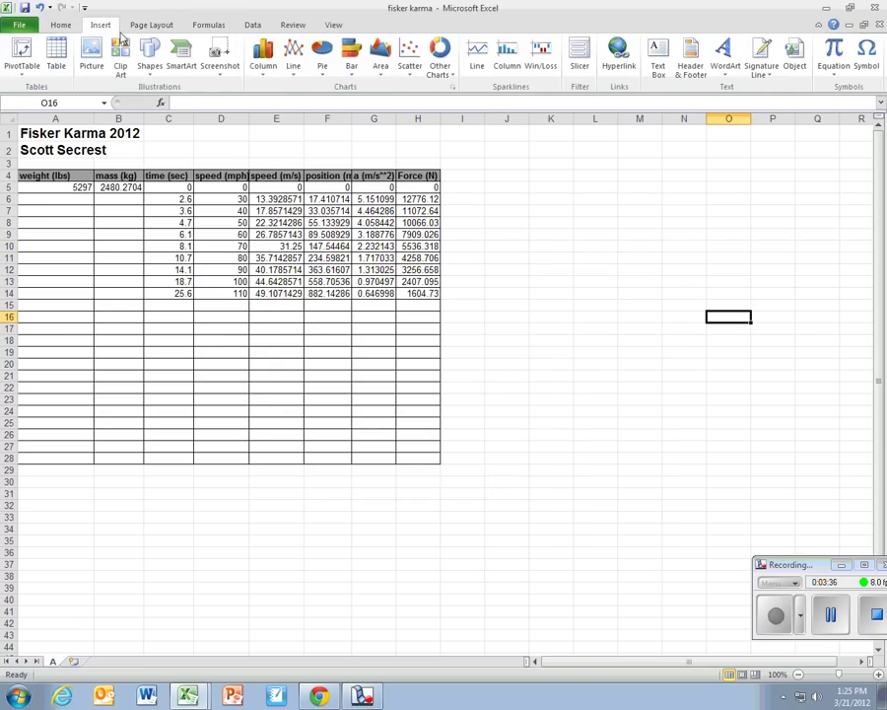
left_click(401, 67)
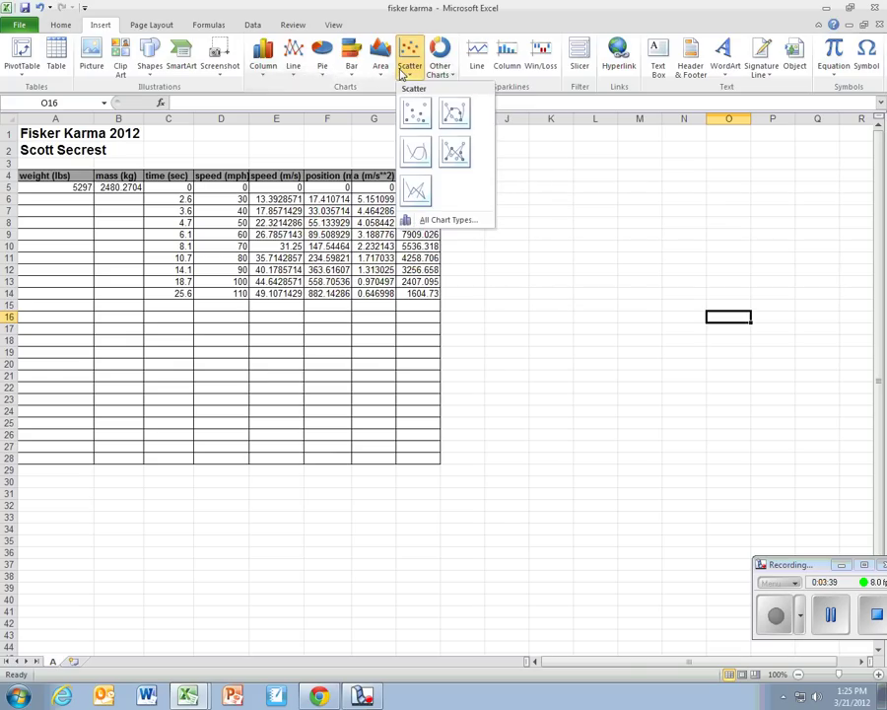
left_click(450, 114)
left_click_drag(477, 301, 665, 315)
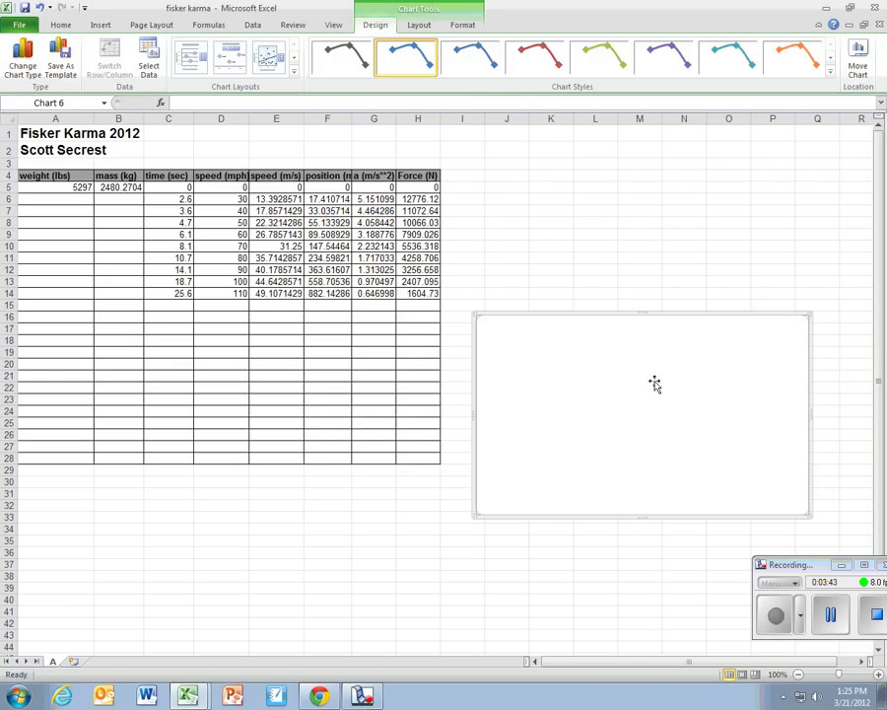
Step: Add a data series to the scatter chart and set its X values to the time column, C5 to C14
left_click(148, 67)
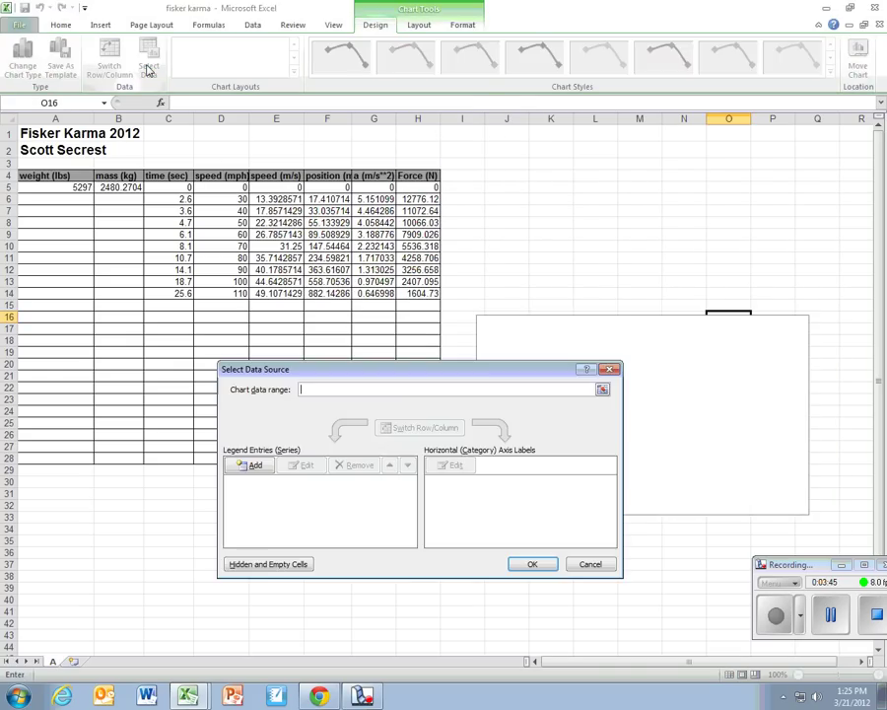
left_click(247, 467)
left_click_drag(451, 463, 486, 409)
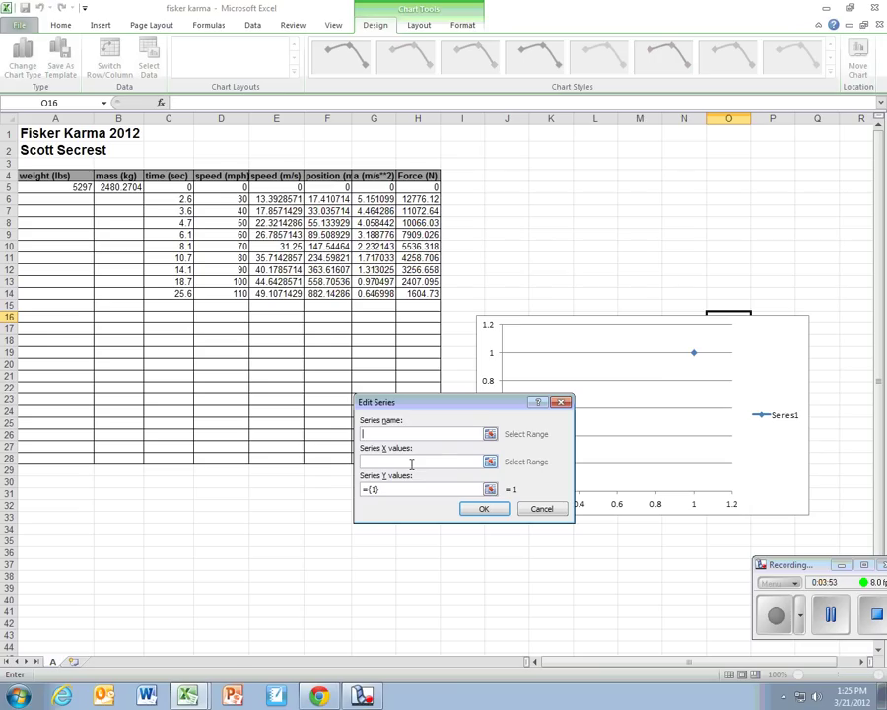
left_click(489, 462)
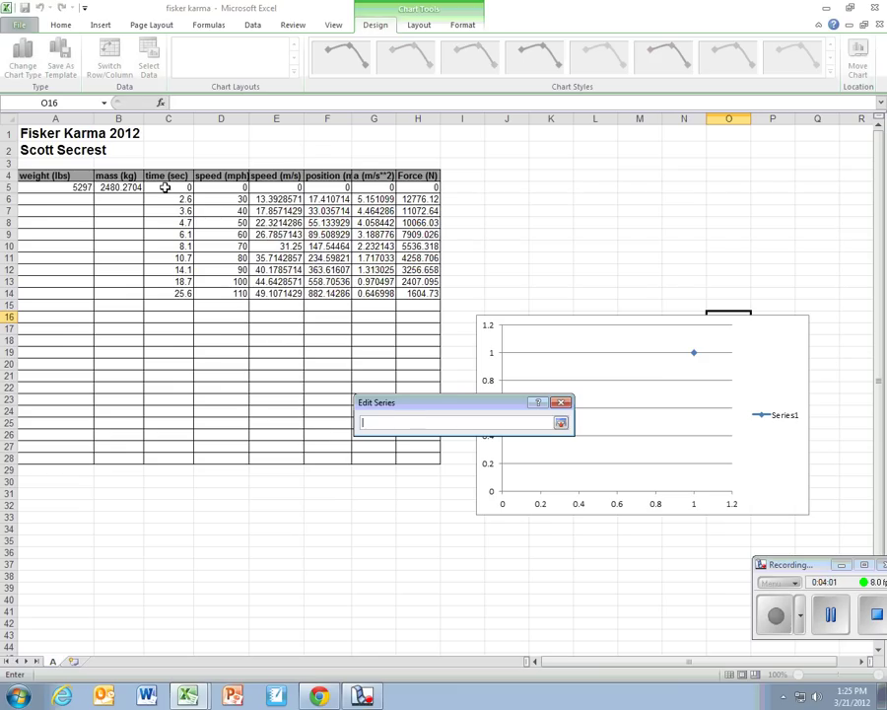
left_click_drag(165, 187, 165, 293)
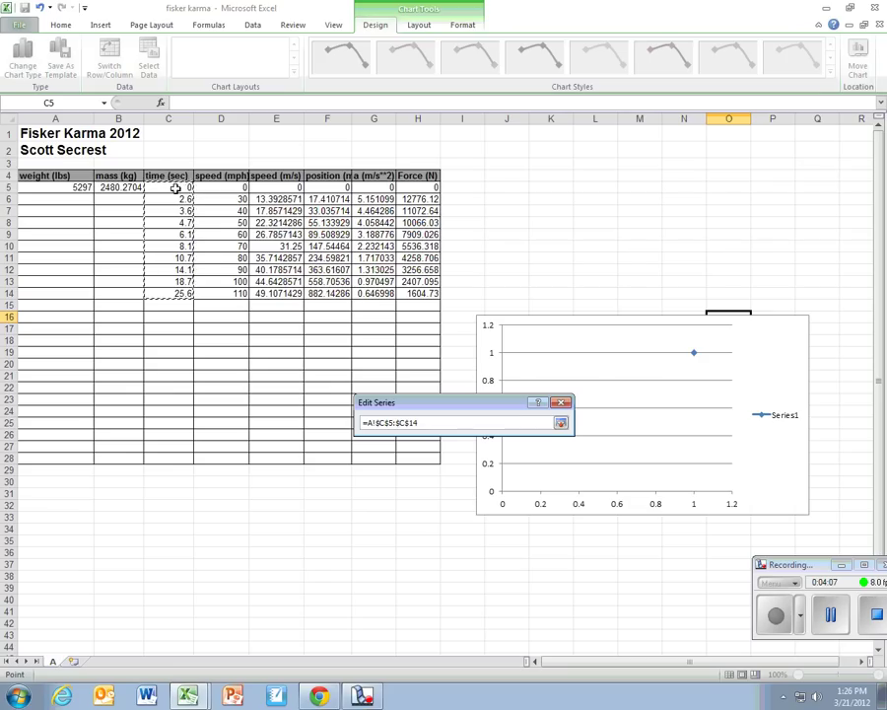
left_click(560, 422)
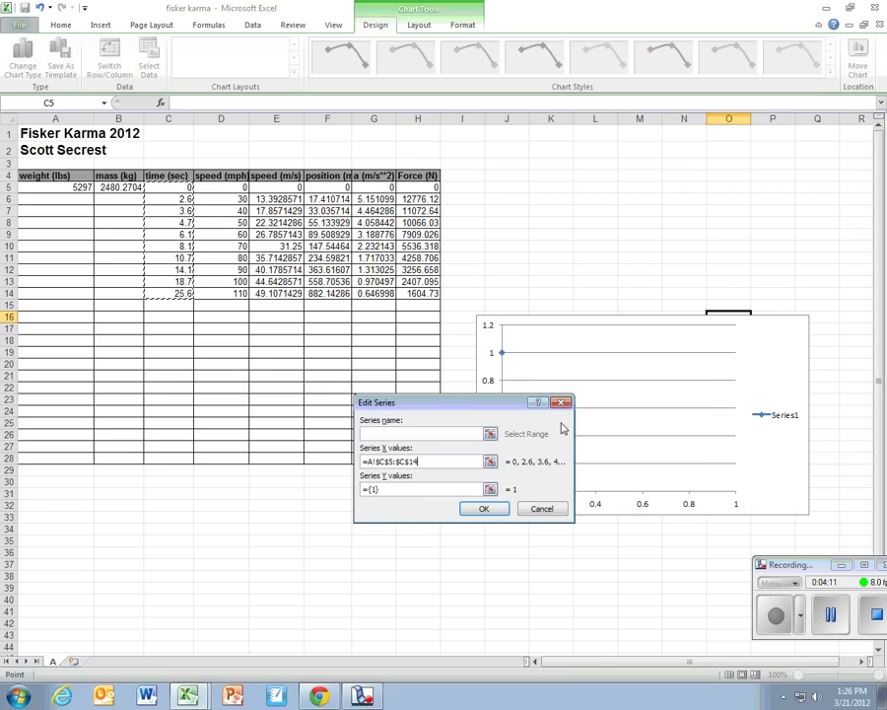
Step: Set the series Y values to the speed (m/s) column, E5 to E14, and accept the chart's data source
left_click(490, 489)
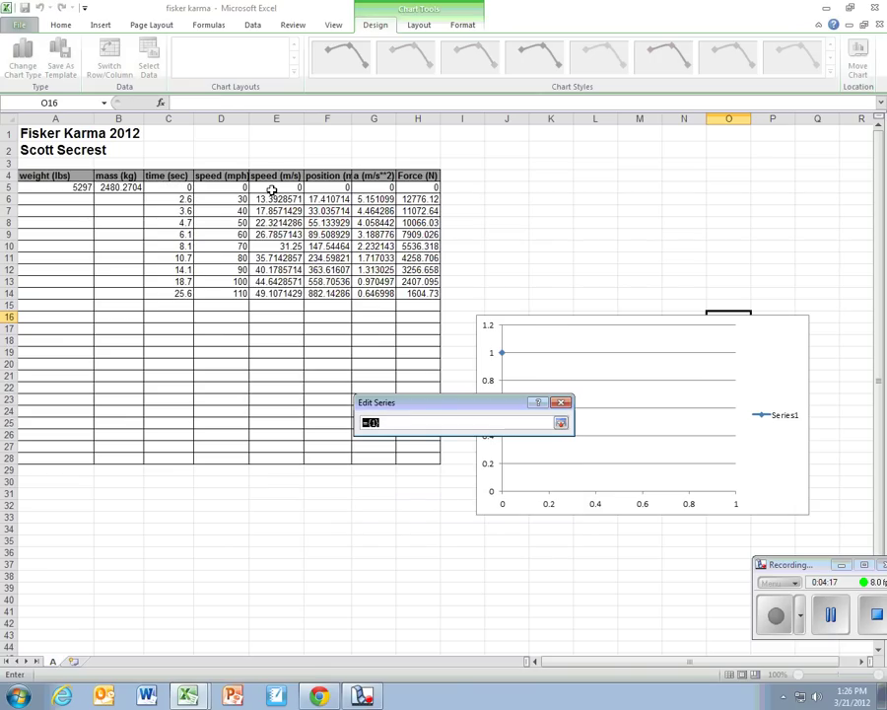
left_click_drag(272, 188, 288, 289)
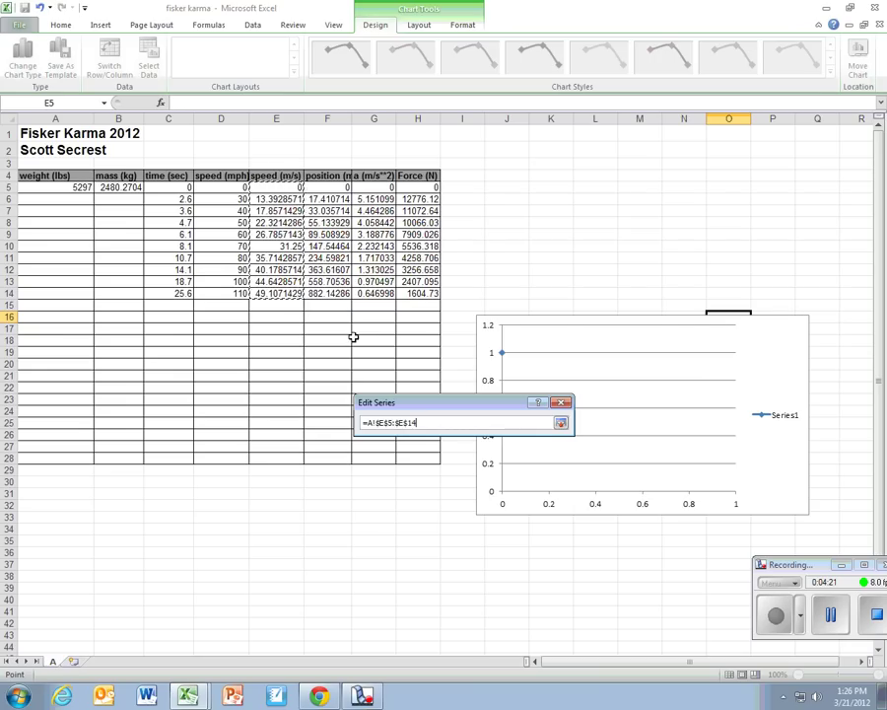
left_click(561, 422)
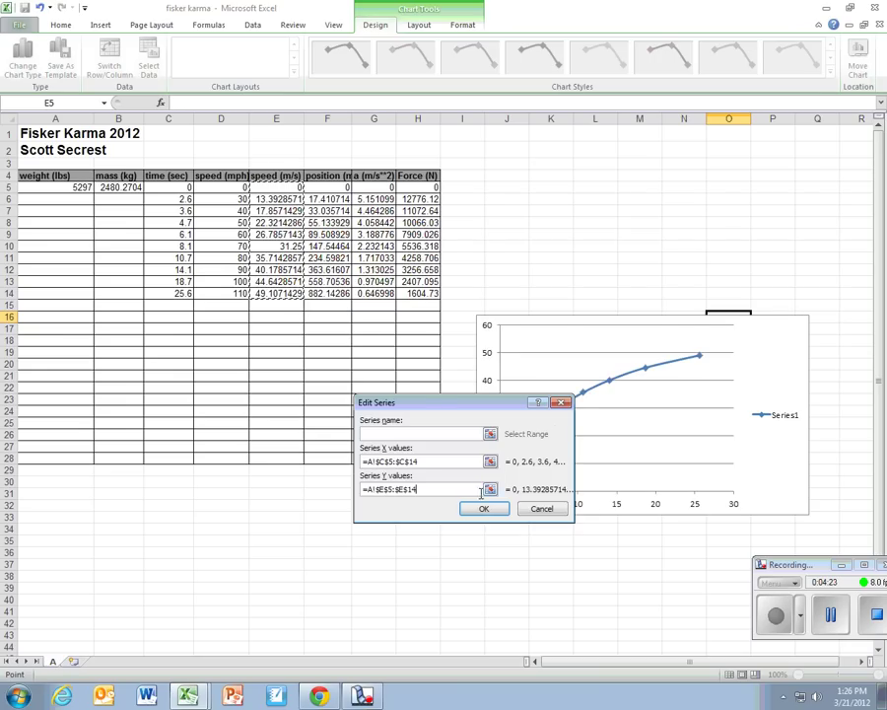
left_click(487, 509)
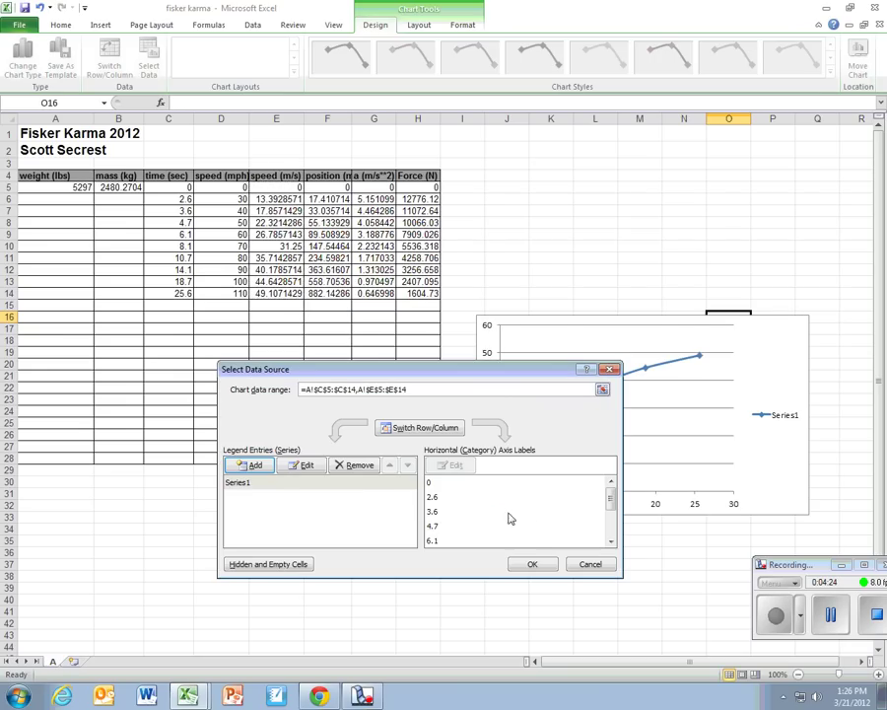
left_click(535, 568)
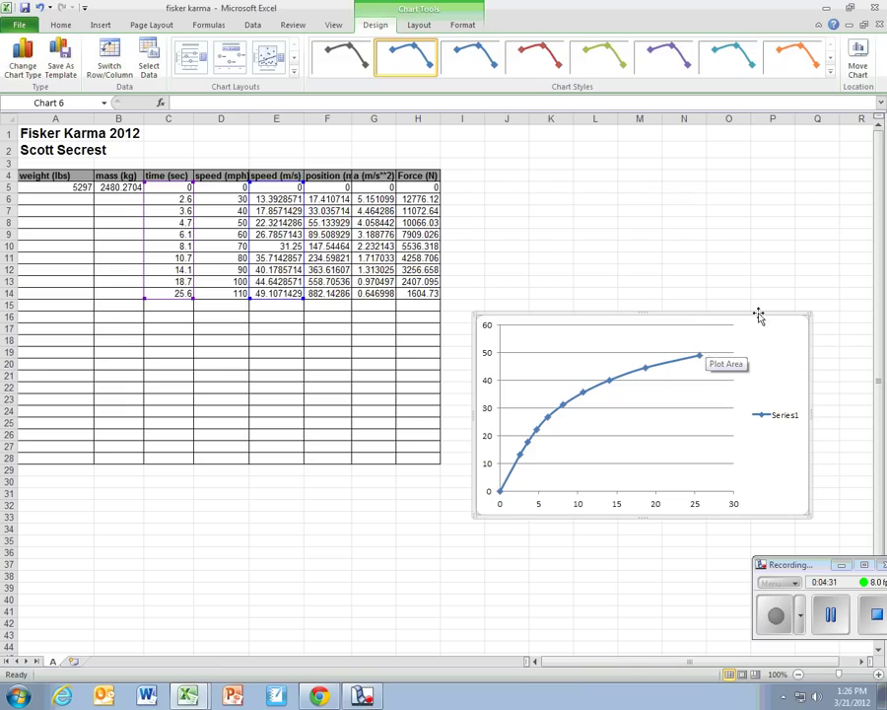
Step: Move the scatter chart from the worksheet onto its own new chart sheet
left_click(576, 267)
left_click(594, 326)
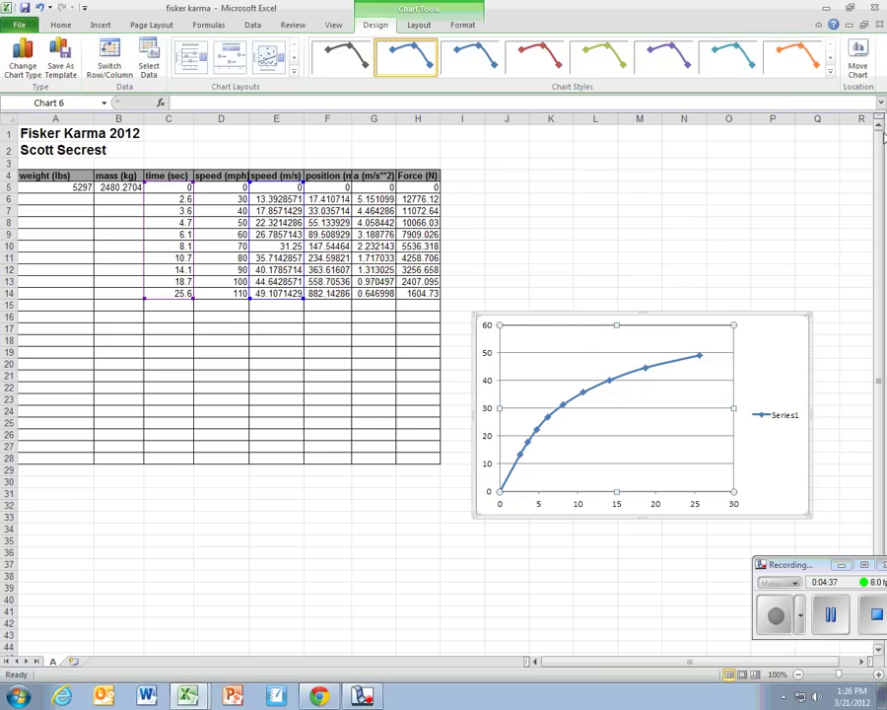
left_click(858, 62)
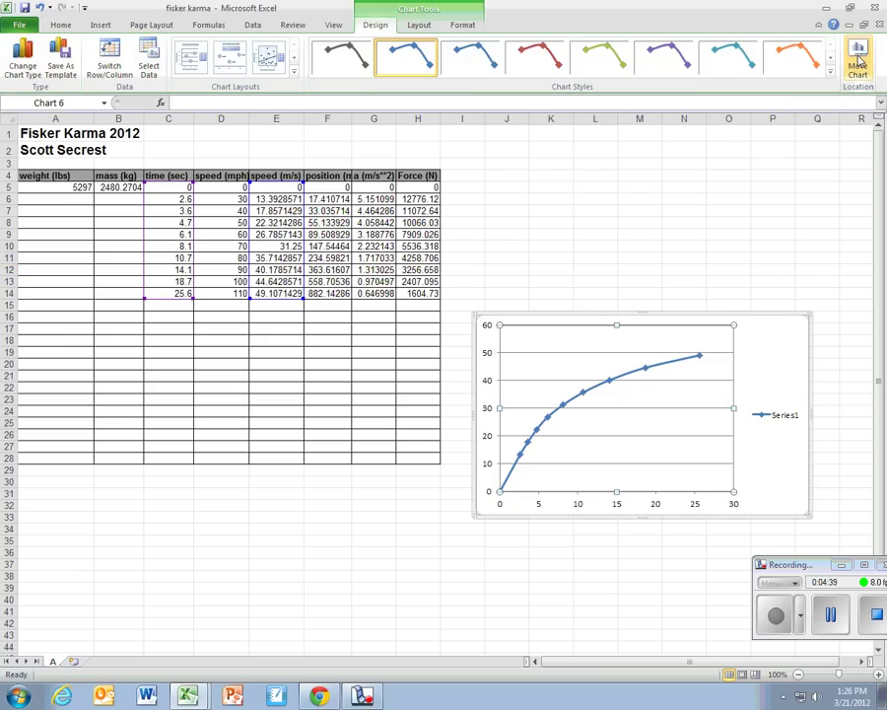
left_click(859, 62)
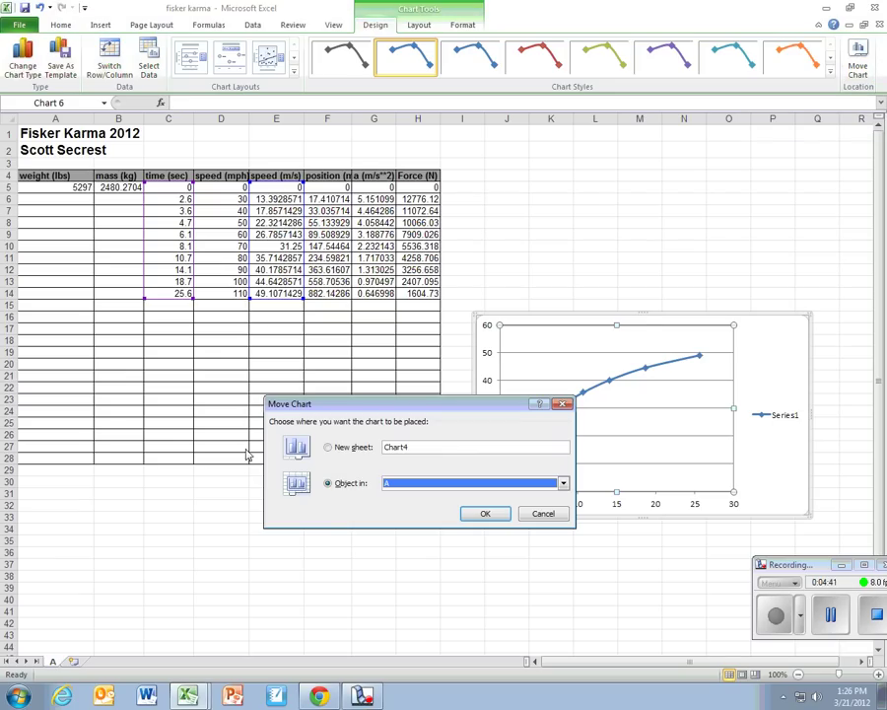
left_click(331, 448)
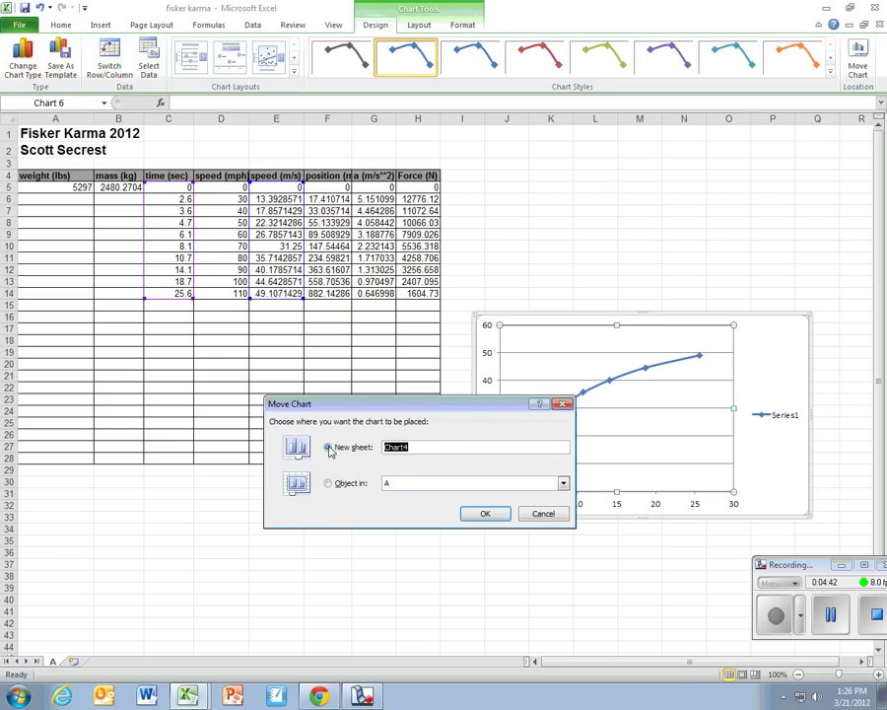
left_click(493, 515)
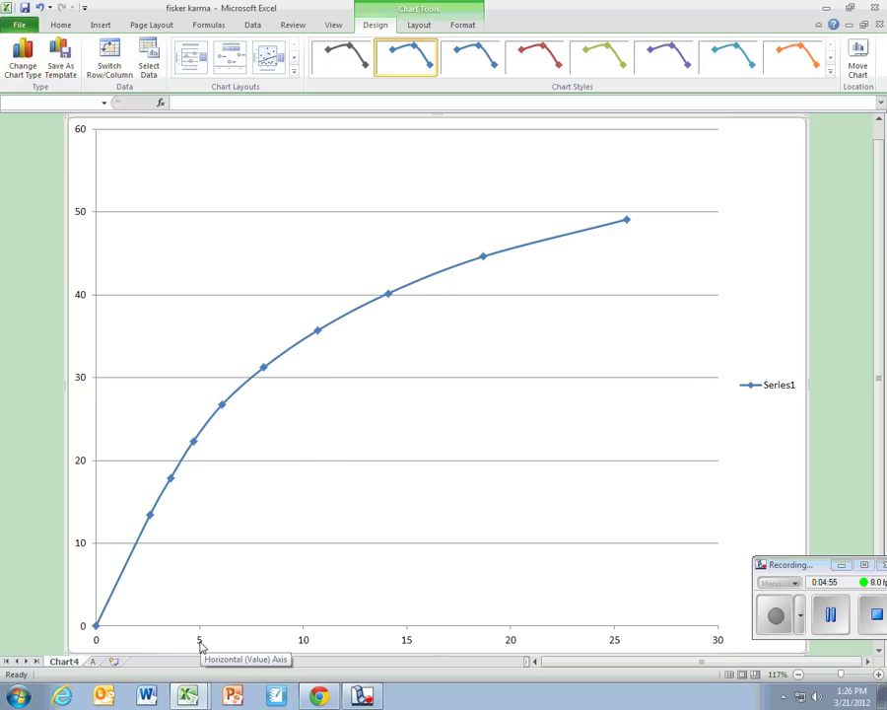
Step: Add major and minor gridlines to the horizontal axis and minor gridlines to the vertical axis
right_click(200, 646)
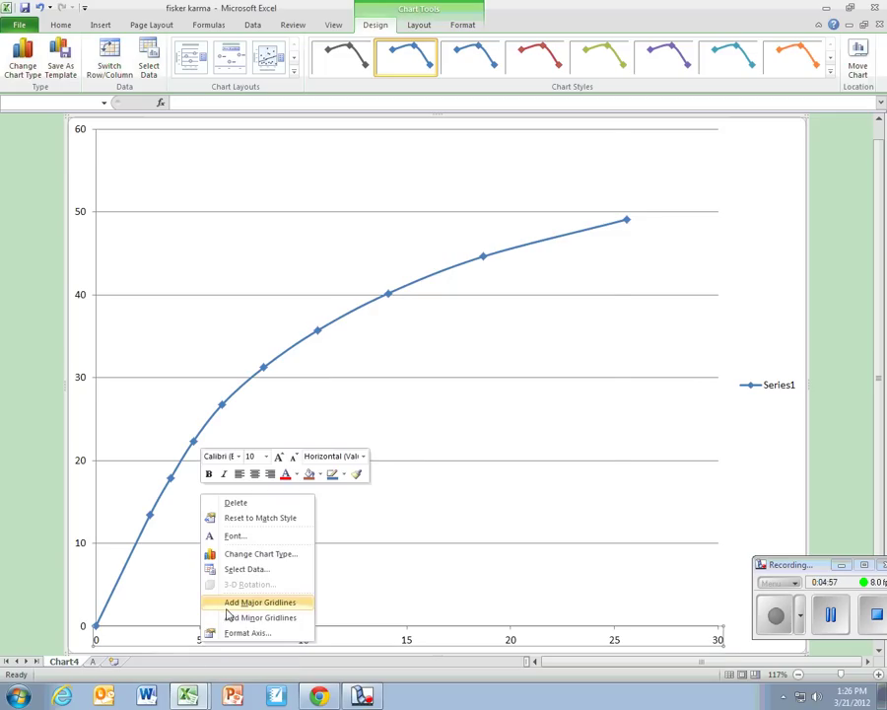
left_click(228, 602)
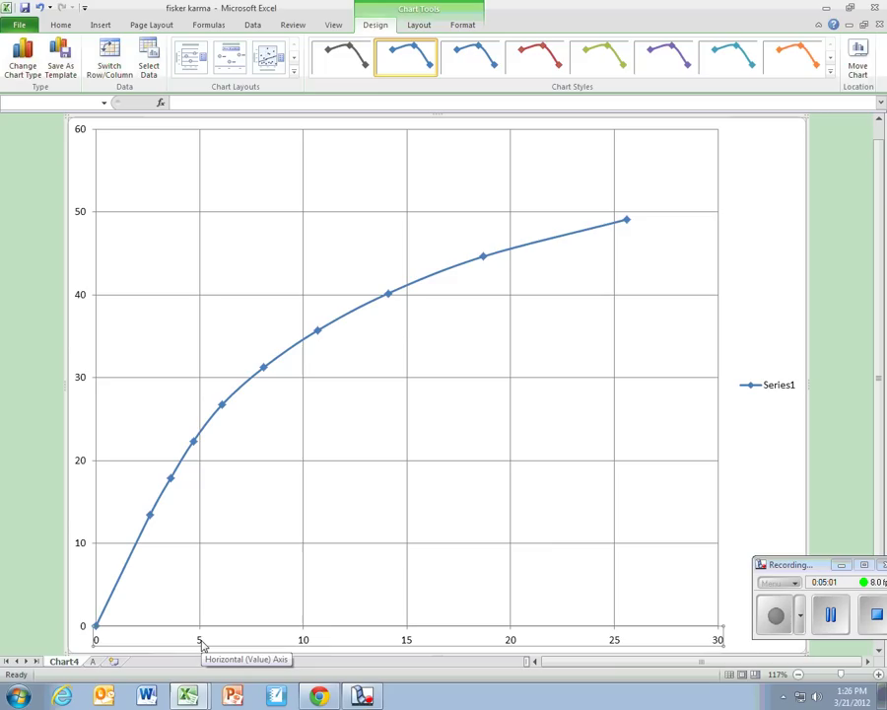
right_click(201, 643)
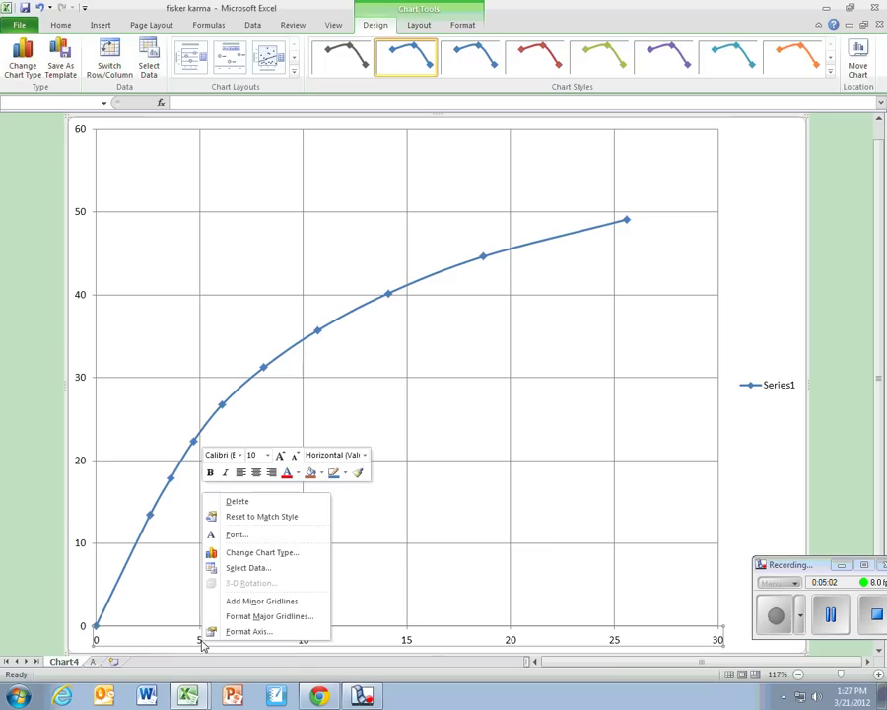
left_click(245, 602)
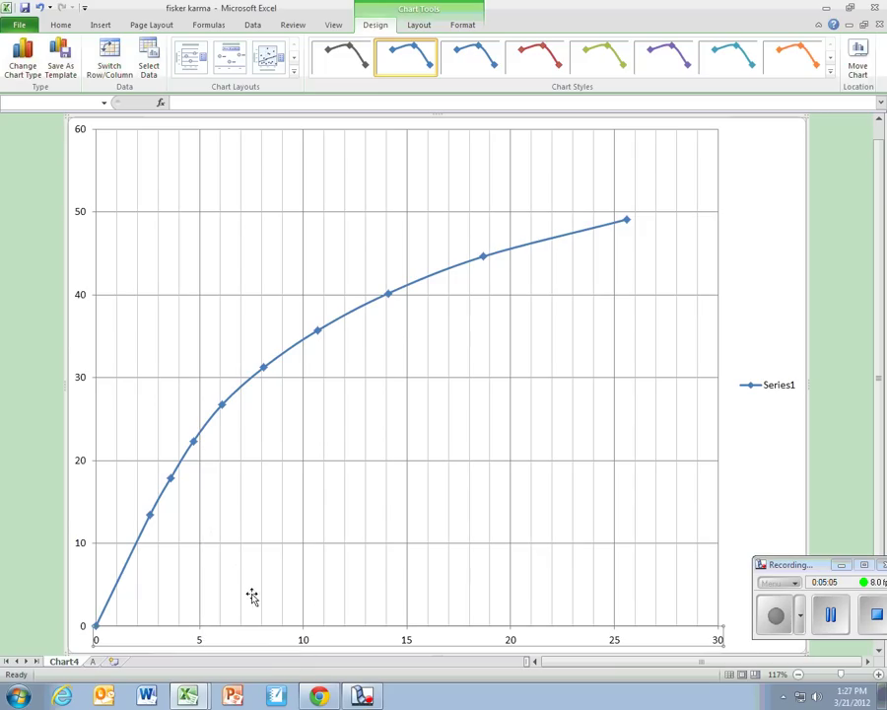
right_click(83, 550)
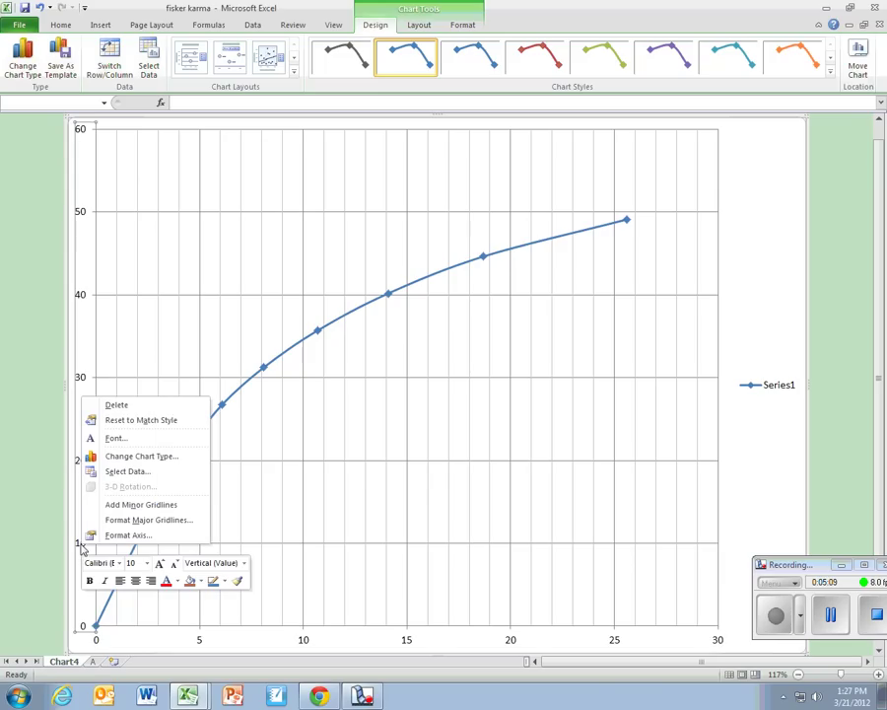
left_click(125, 507)
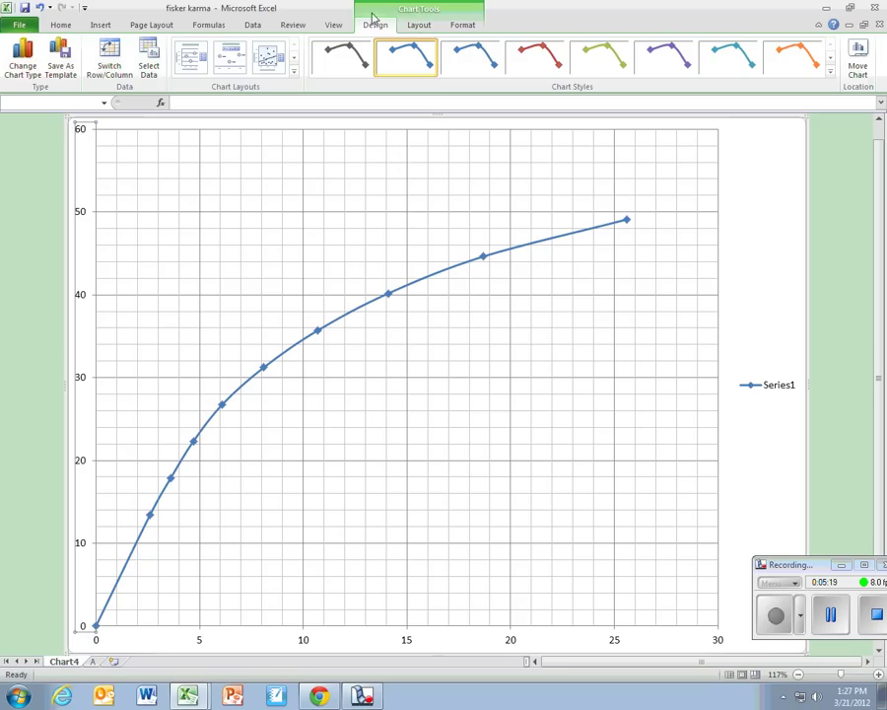
Step: Add a centered overlay chart title reading "Fisker Karma" with the author's full name on a second line
left_click(422, 27)
left_click(216, 71)
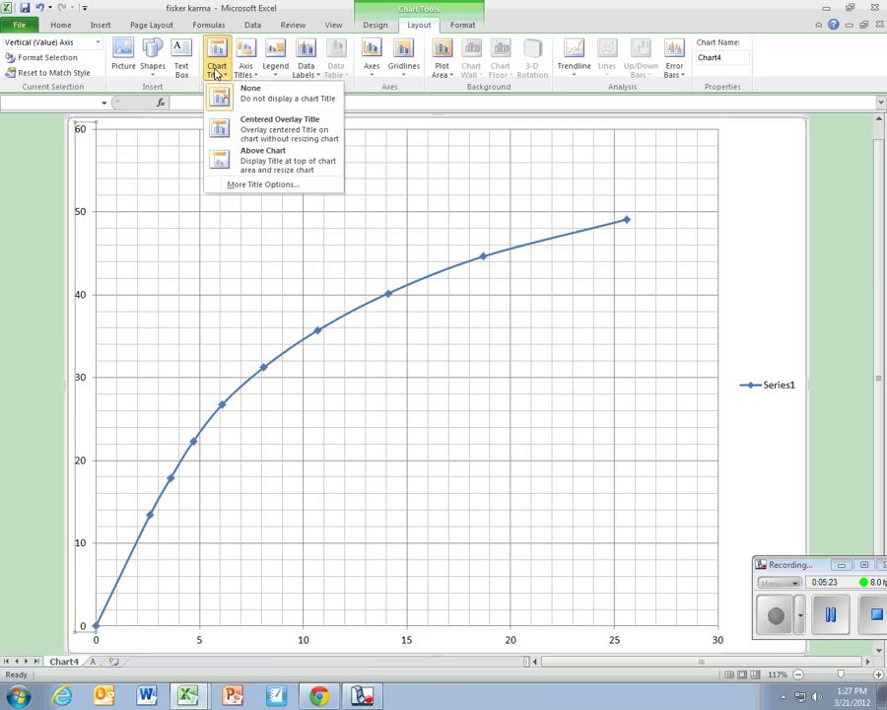
left_click(277, 138)
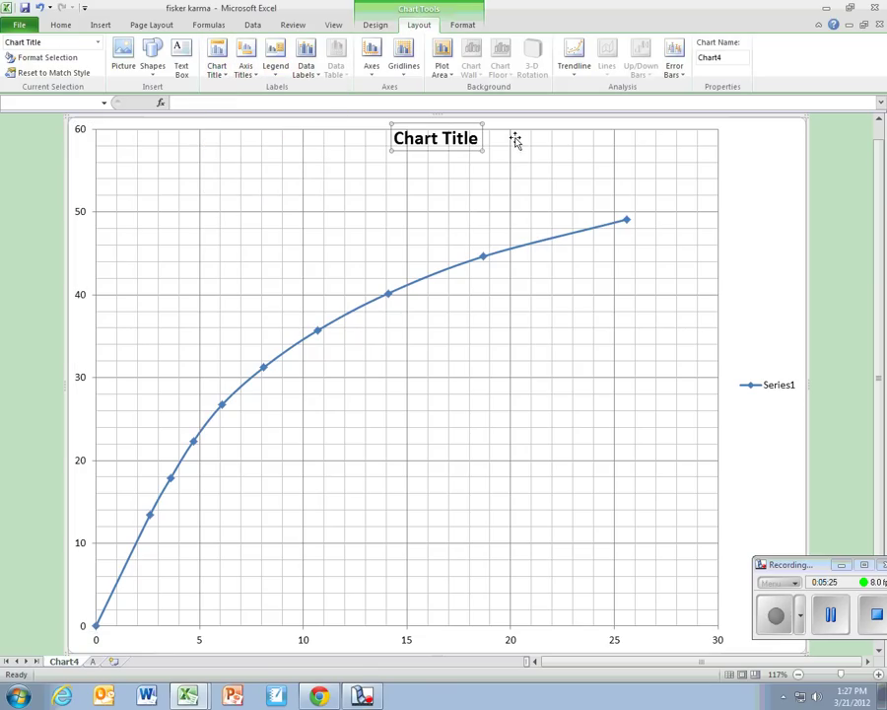
left_click_drag(482, 143, 398, 143)
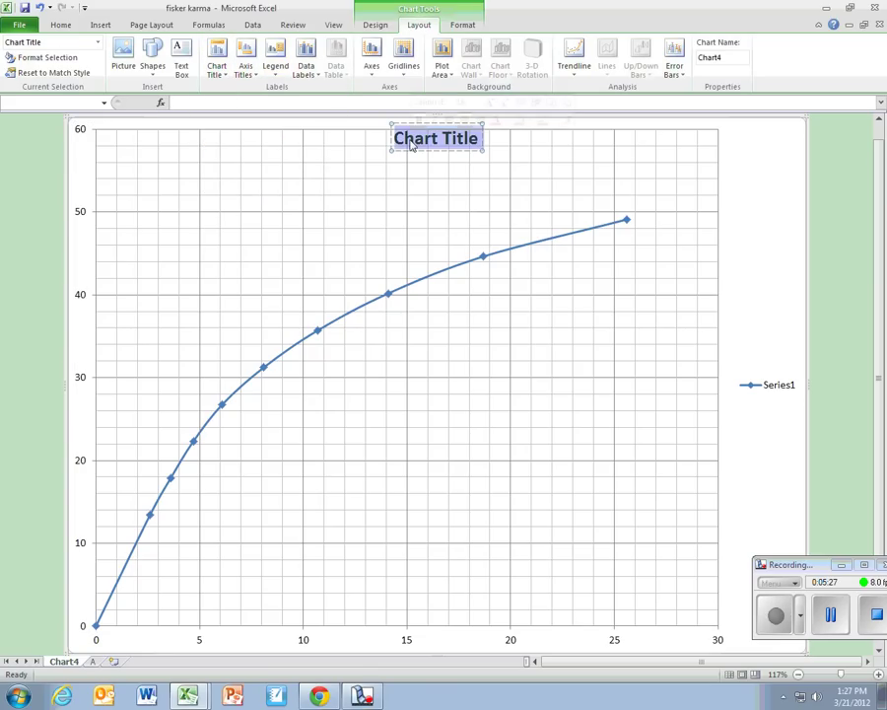
type("F")
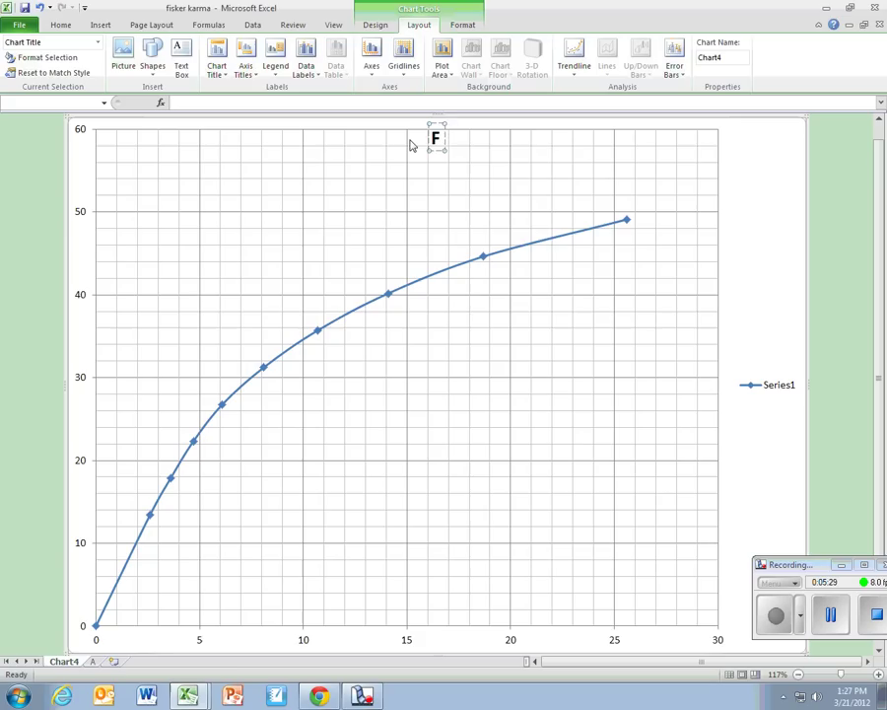
type("isker")
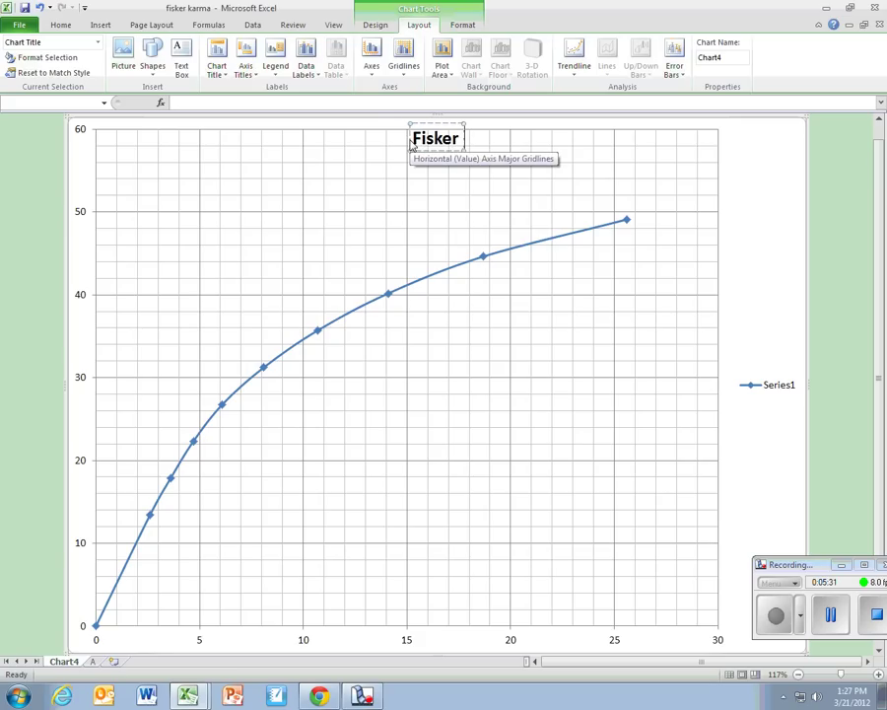
type(" Karma")
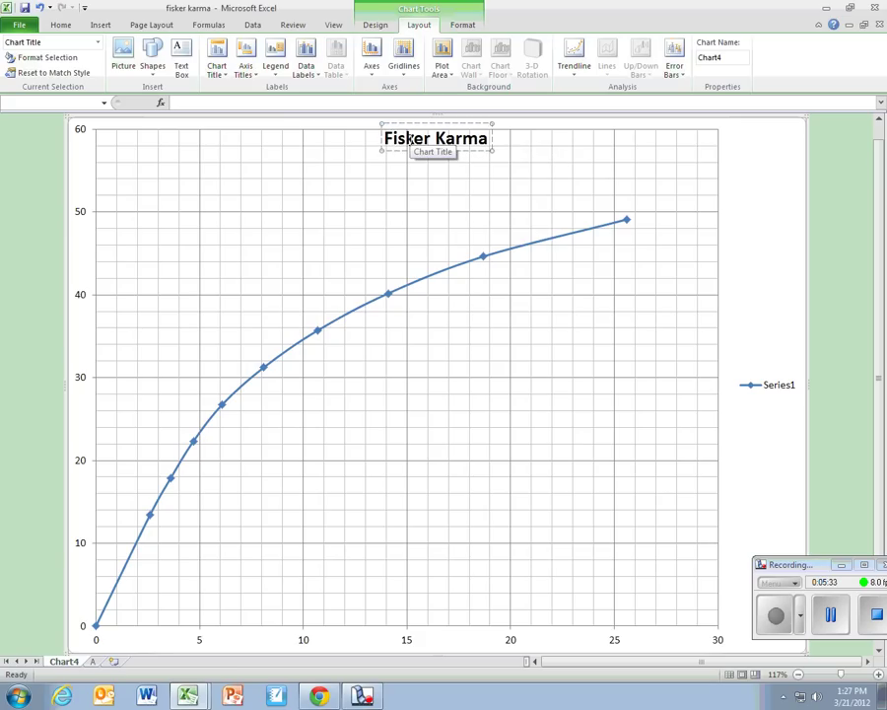
key("Return")
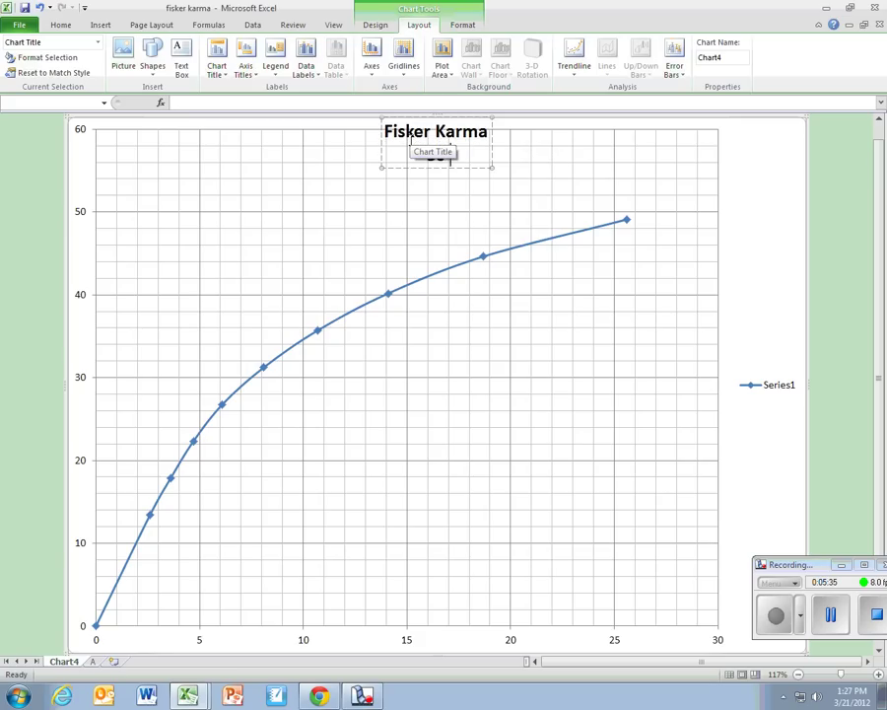
type("Scott Secrest")
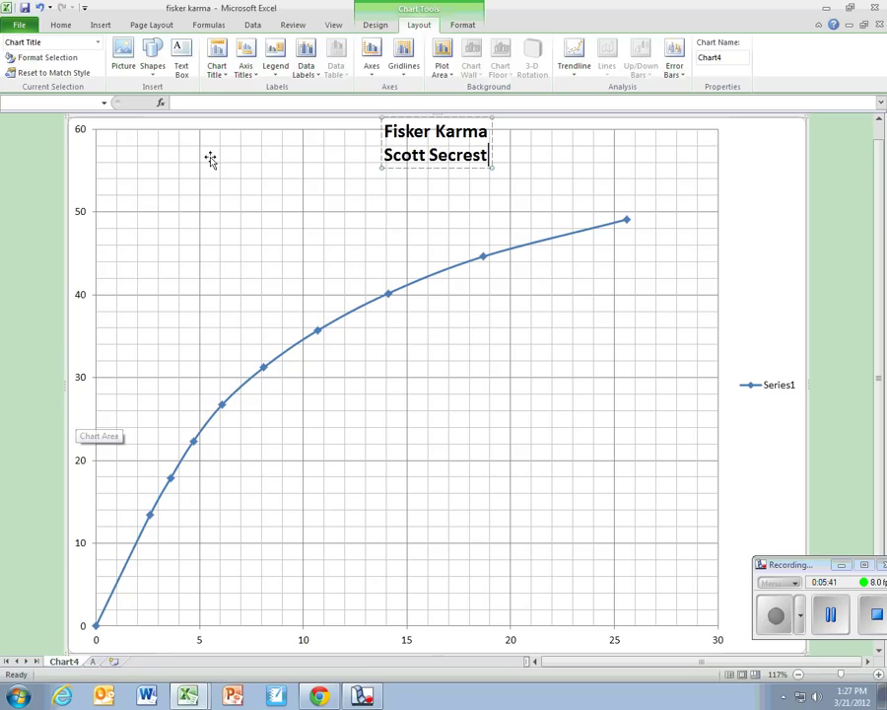
Step: Add a title below the horizontal axis reading "time (s)"
left_click(246, 69)
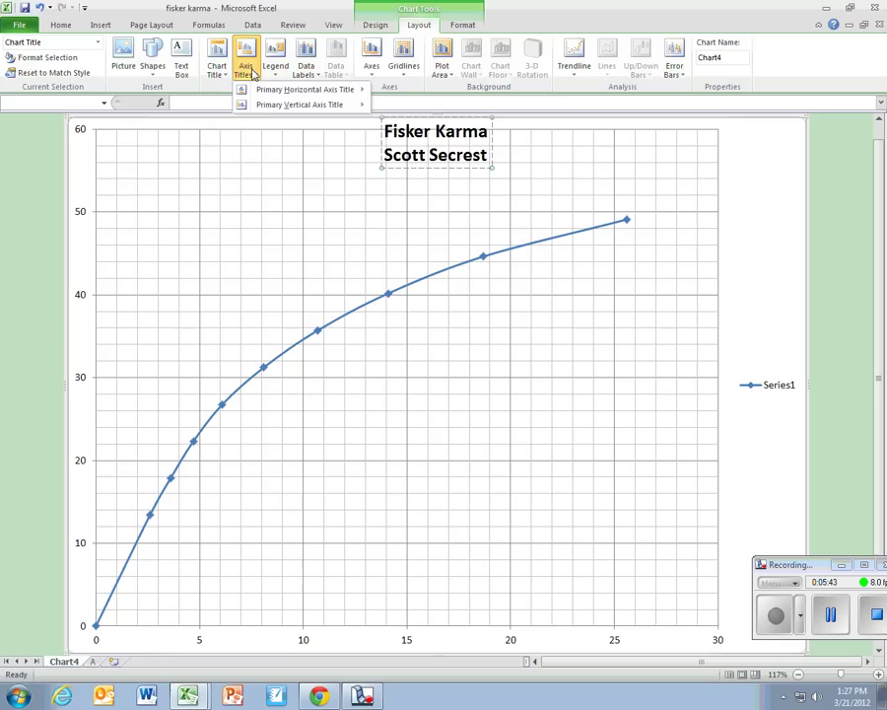
mouse_move(287, 91)
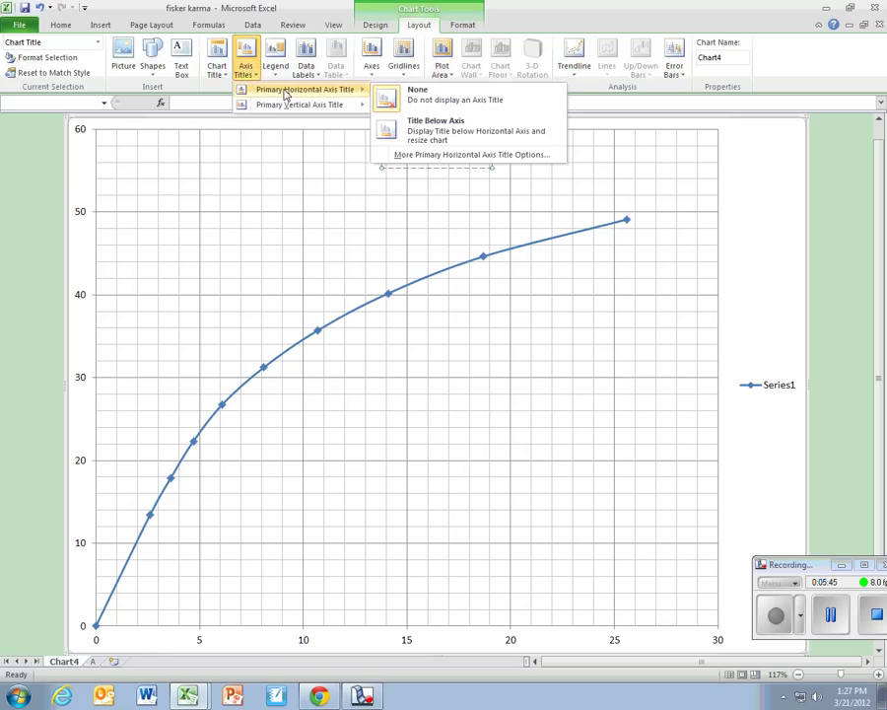
left_click(453, 136)
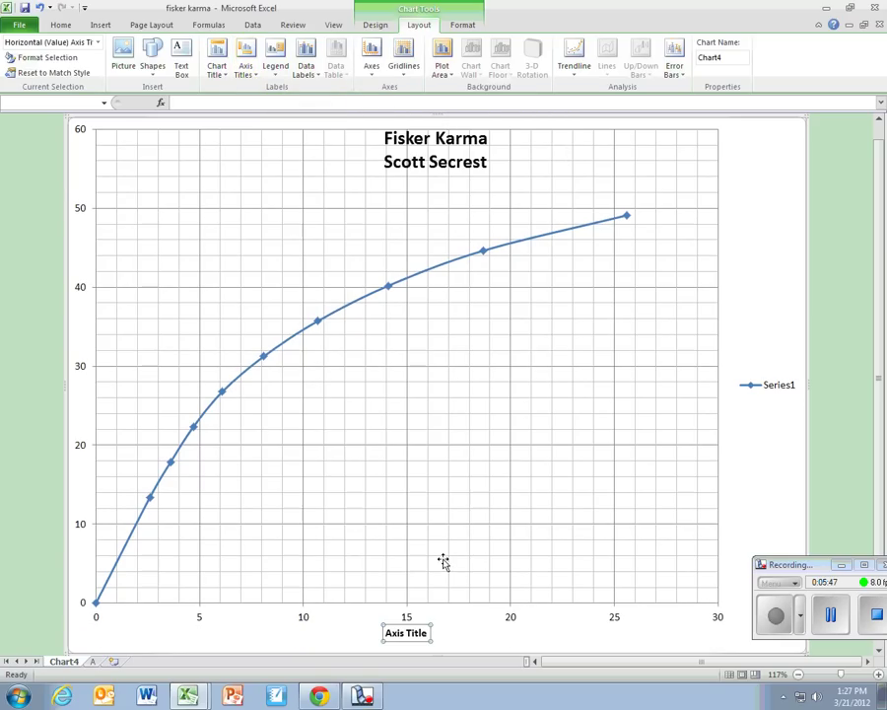
left_click_drag(428, 632, 375, 631)
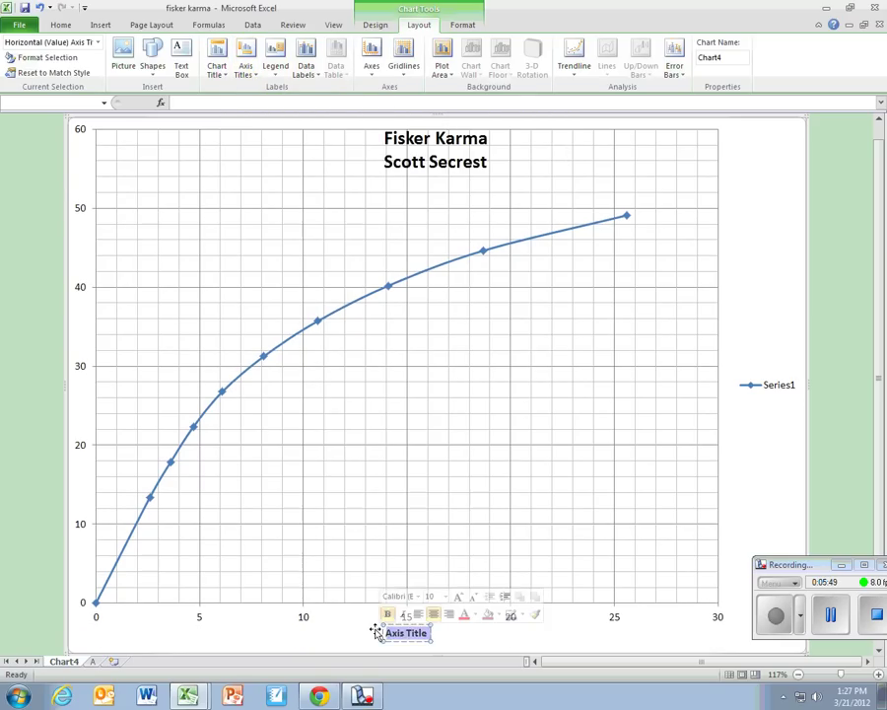
type("time (s)")
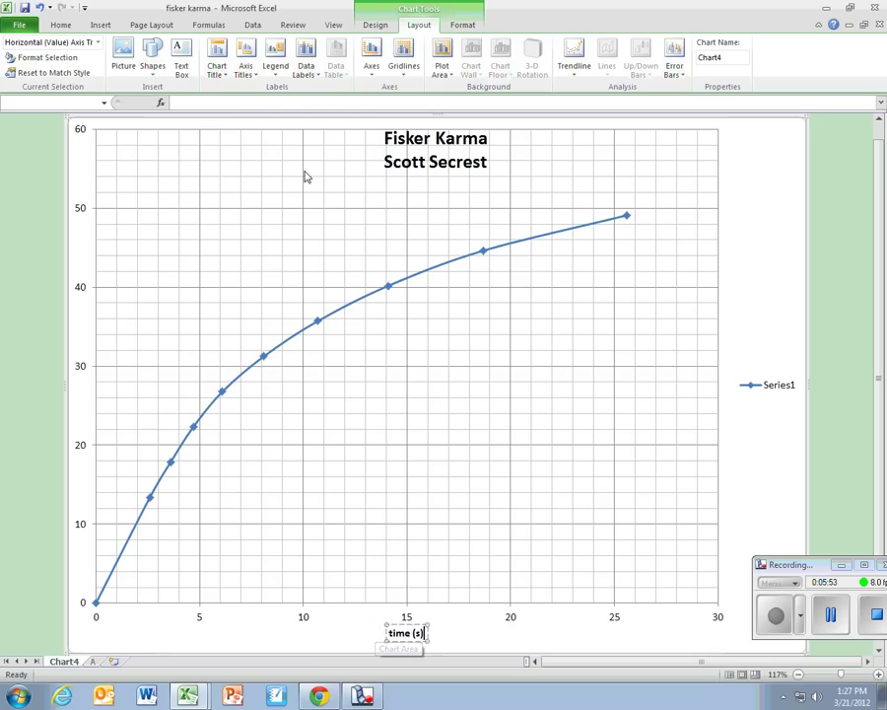
Step: Add a rotated vertical axis title reading "velocity (m/s)" and delete the chart's legend
left_click(246, 67)
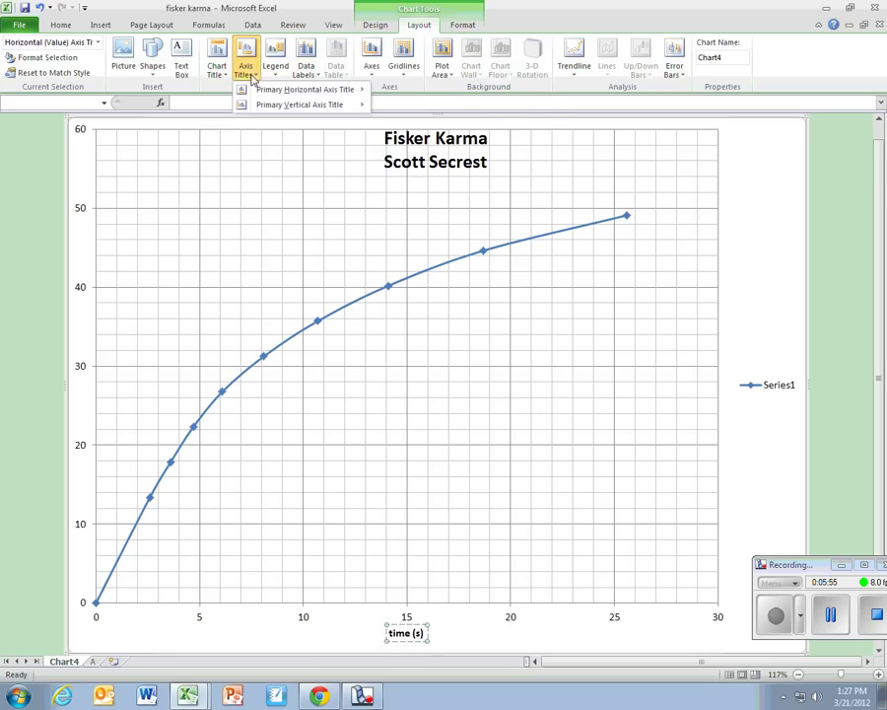
mouse_move(275, 106)
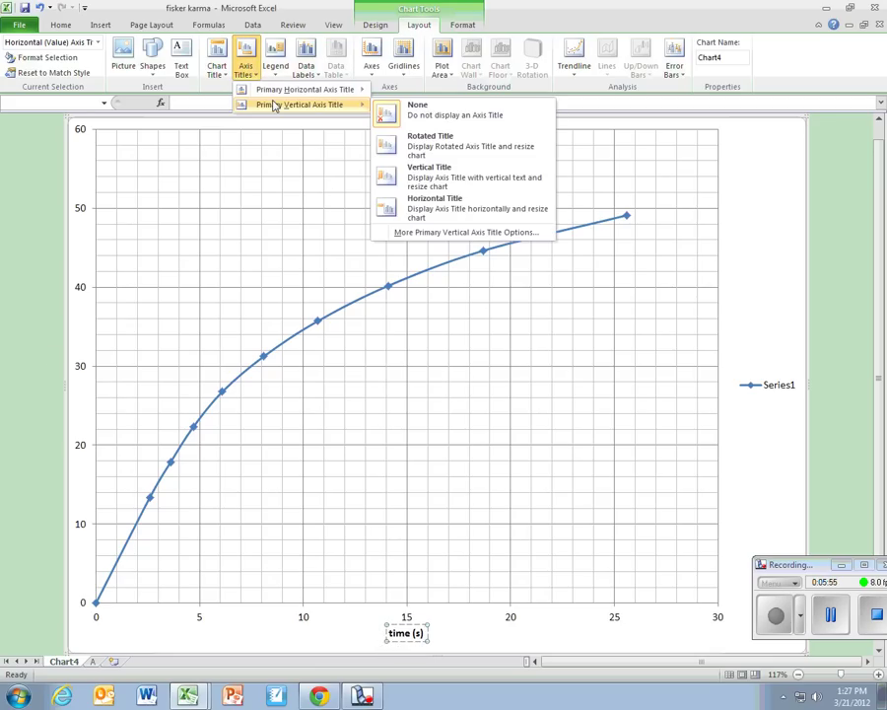
left_click(472, 153)
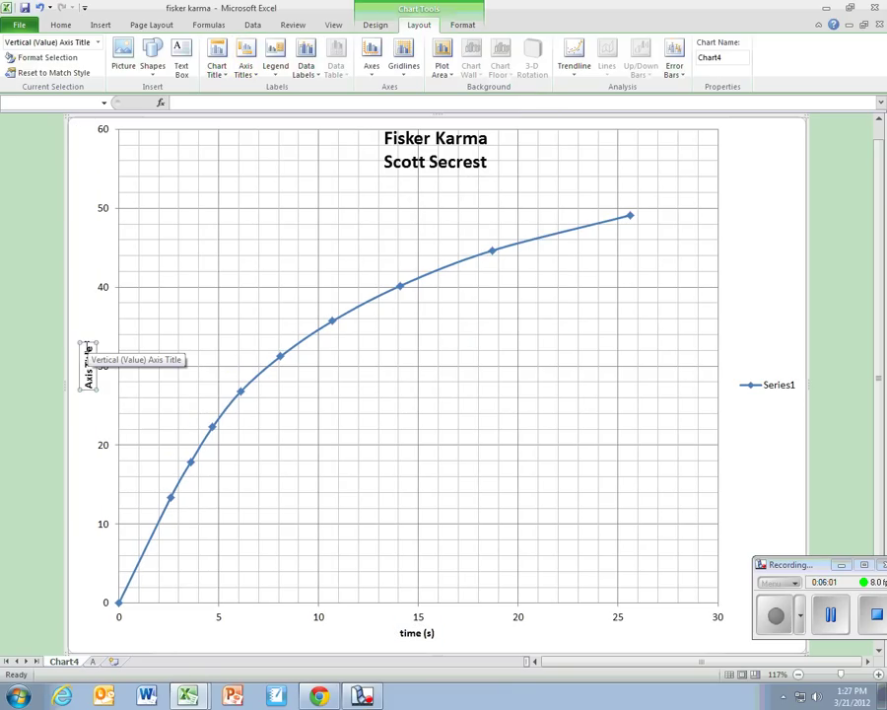
left_click_drag(87, 350, 87, 388)
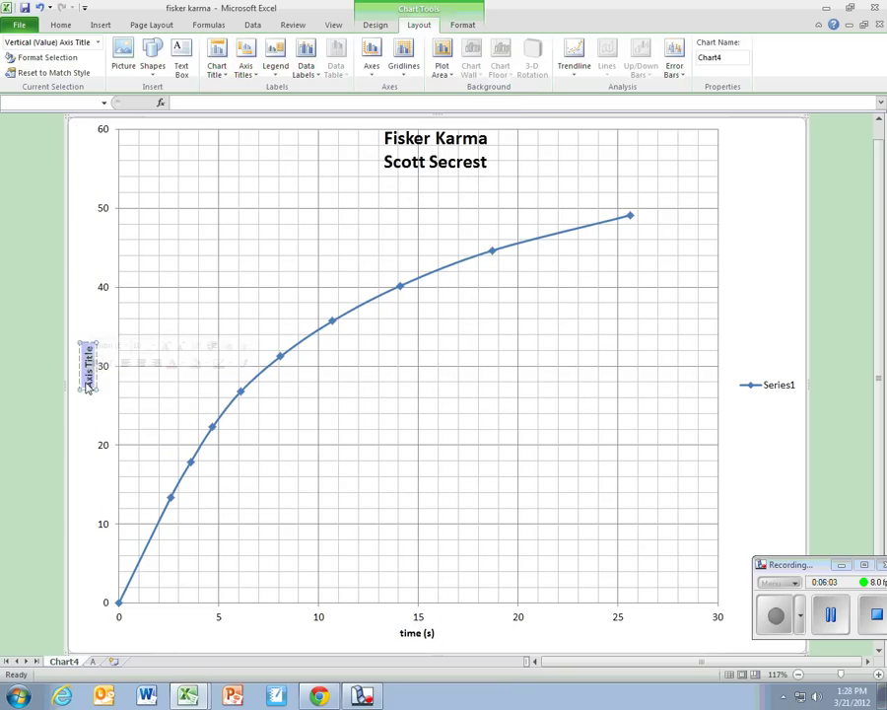
type("velo")
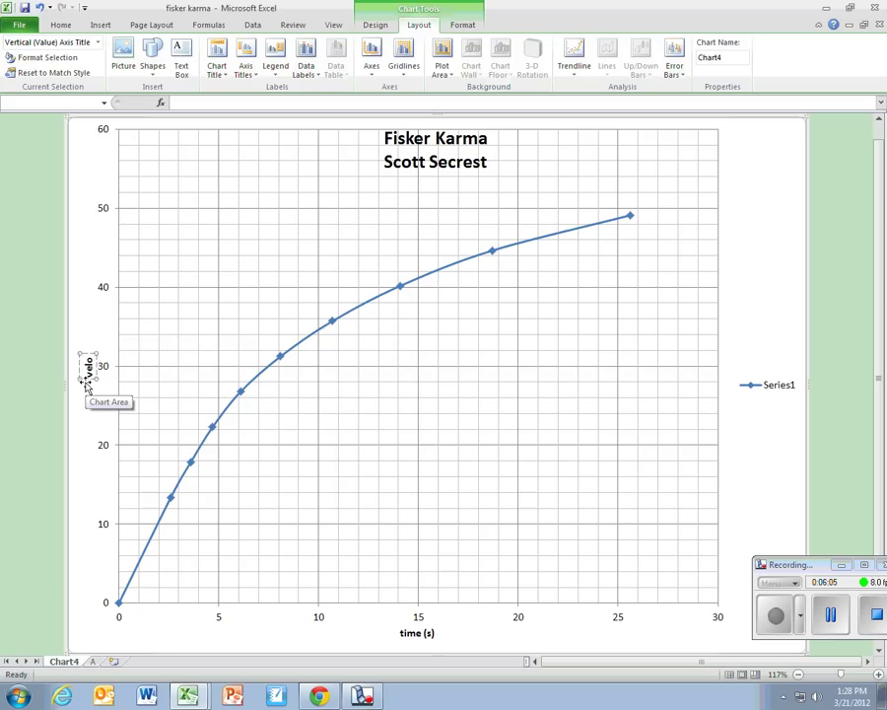
type("city (")
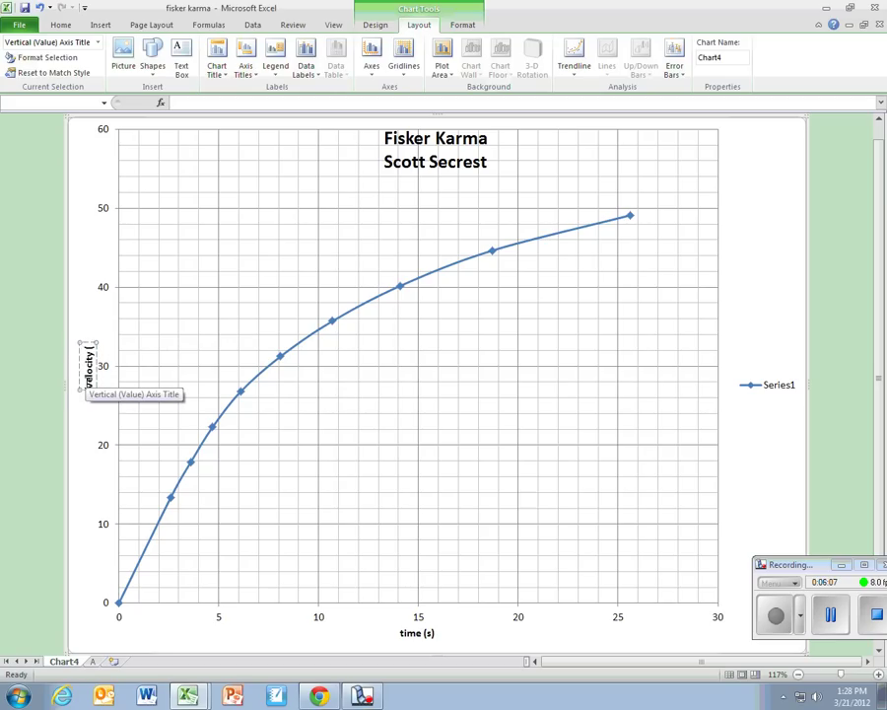
type("m/s)")
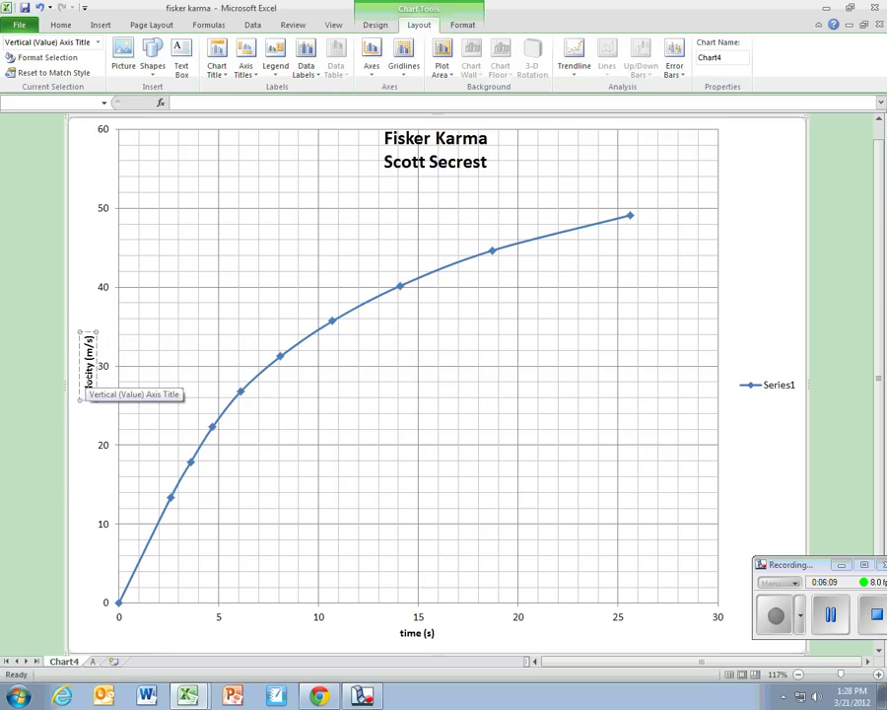
left_click(89, 475)
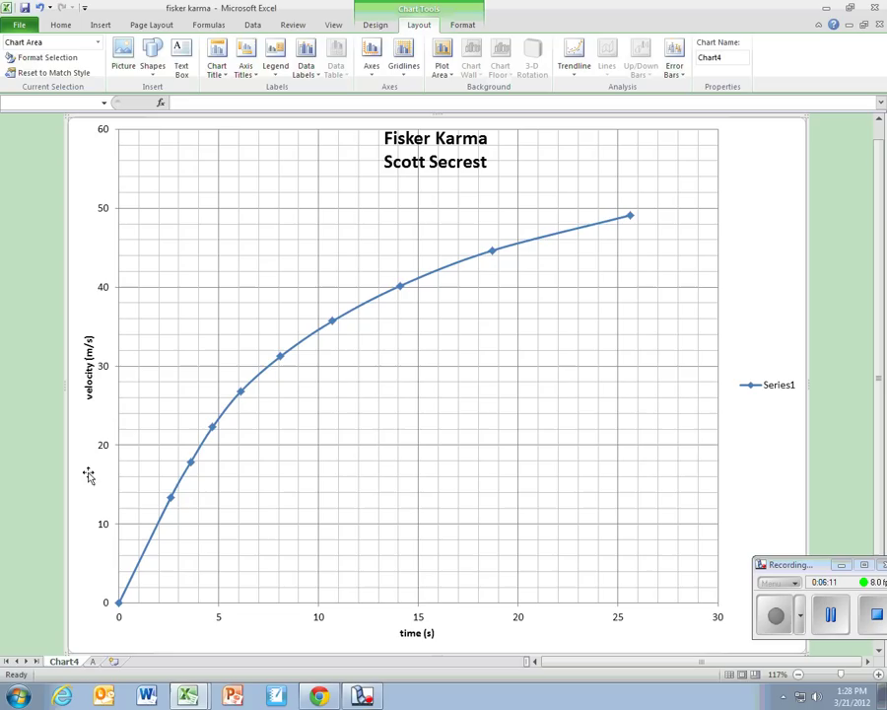
left_click(769, 392)
key("Delete")
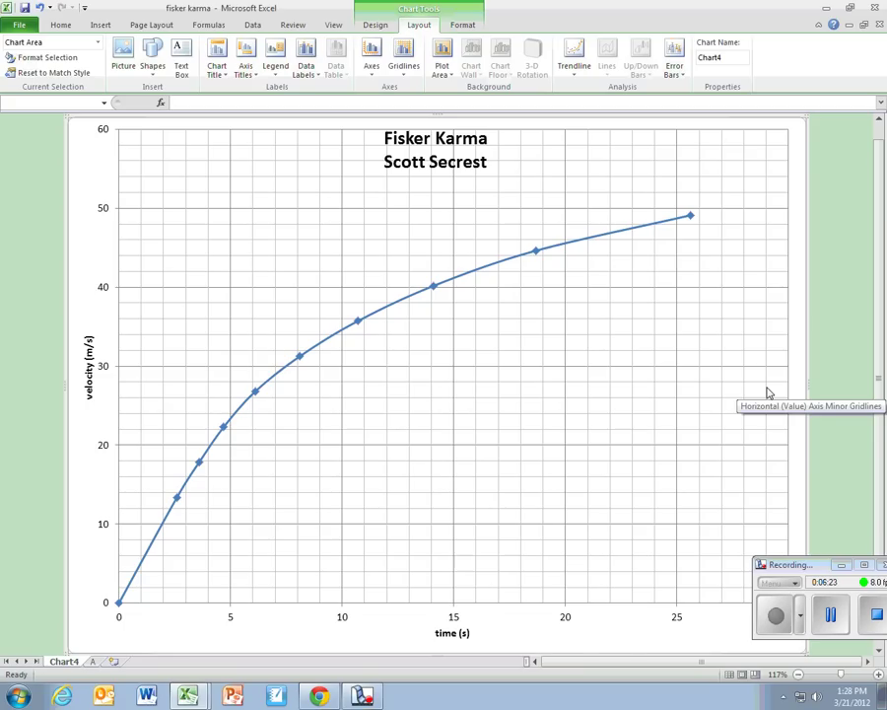
Step: Insert an empty scatter chart with smooth lines and markers on worksheet A and move it below the filled data rows
left_click(93, 662)
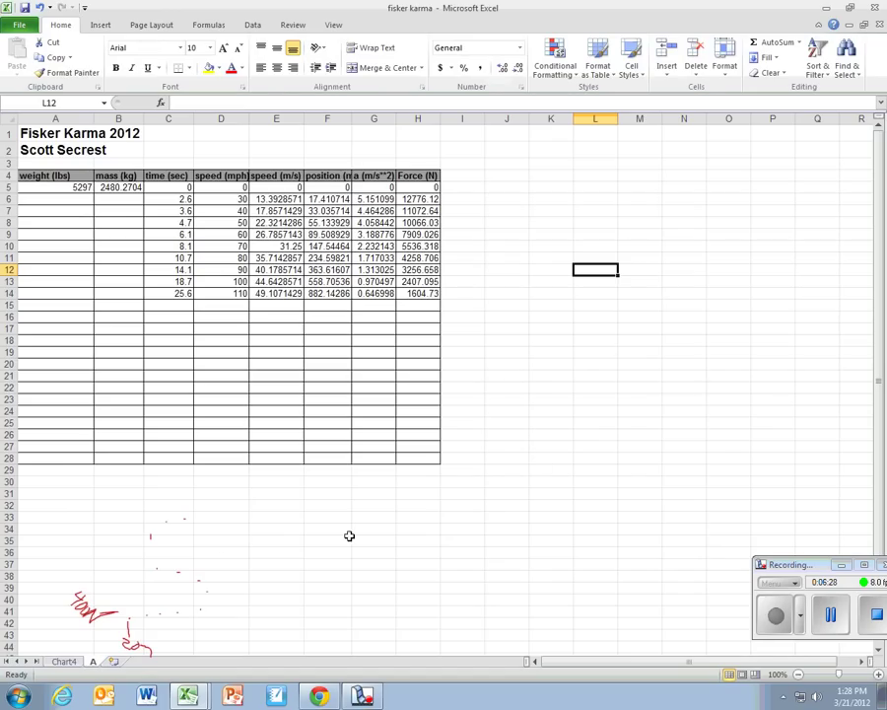
left_click(158, 528)
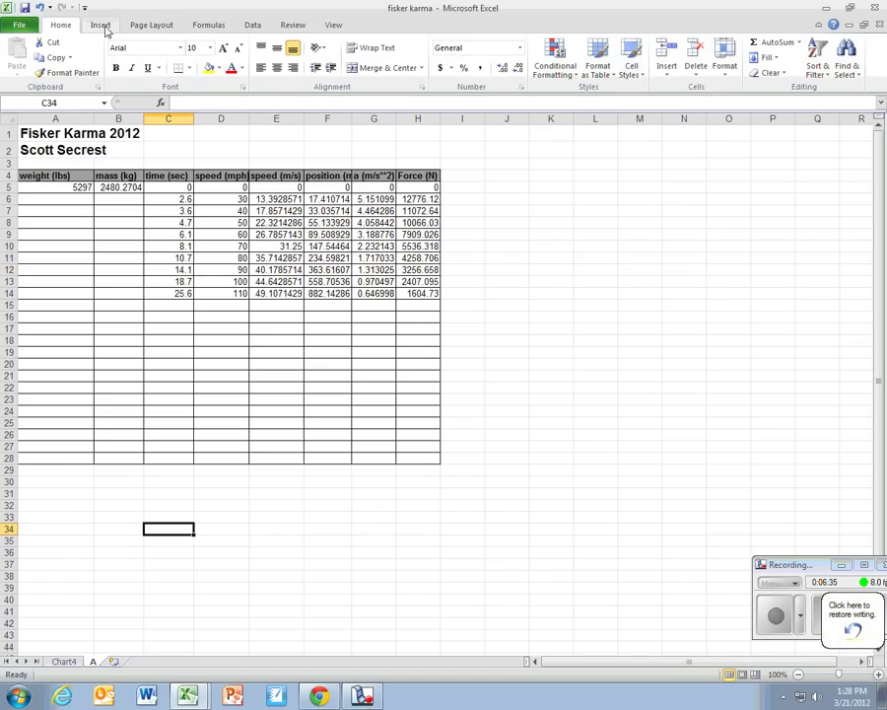
left_click(101, 27)
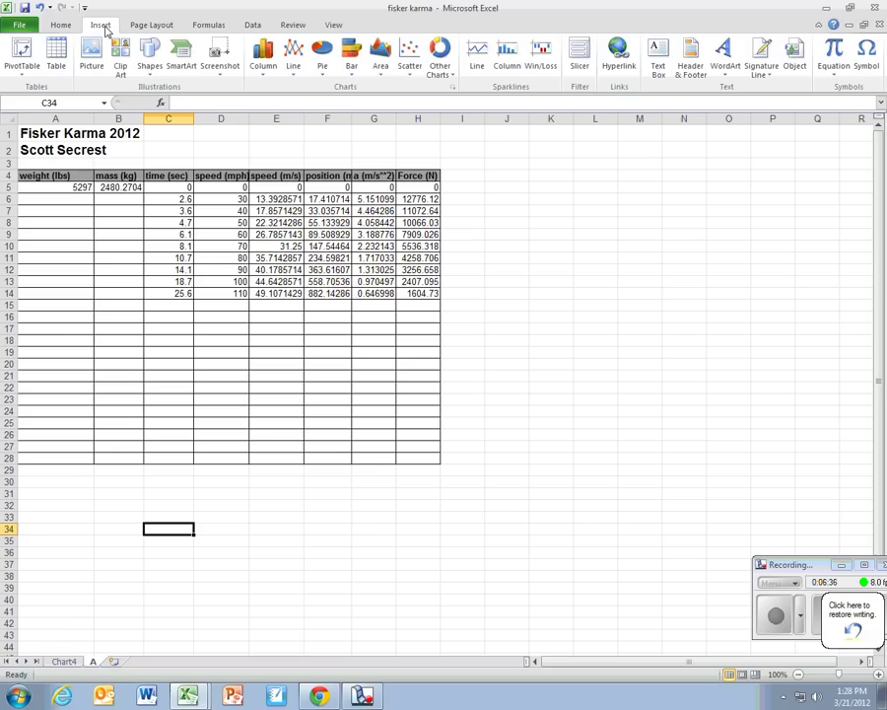
left_click(410, 65)
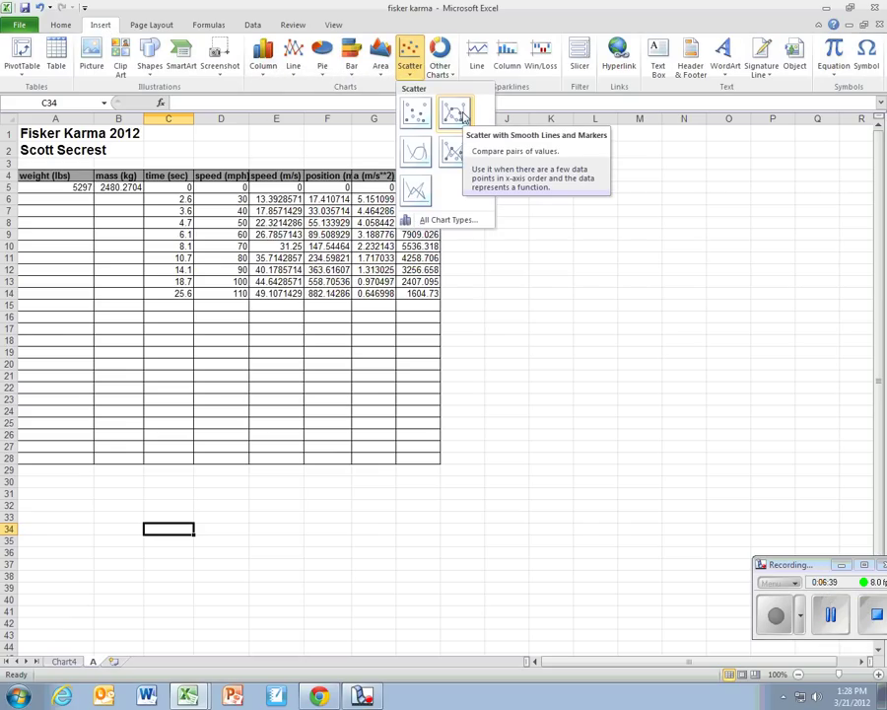
left_click(460, 116)
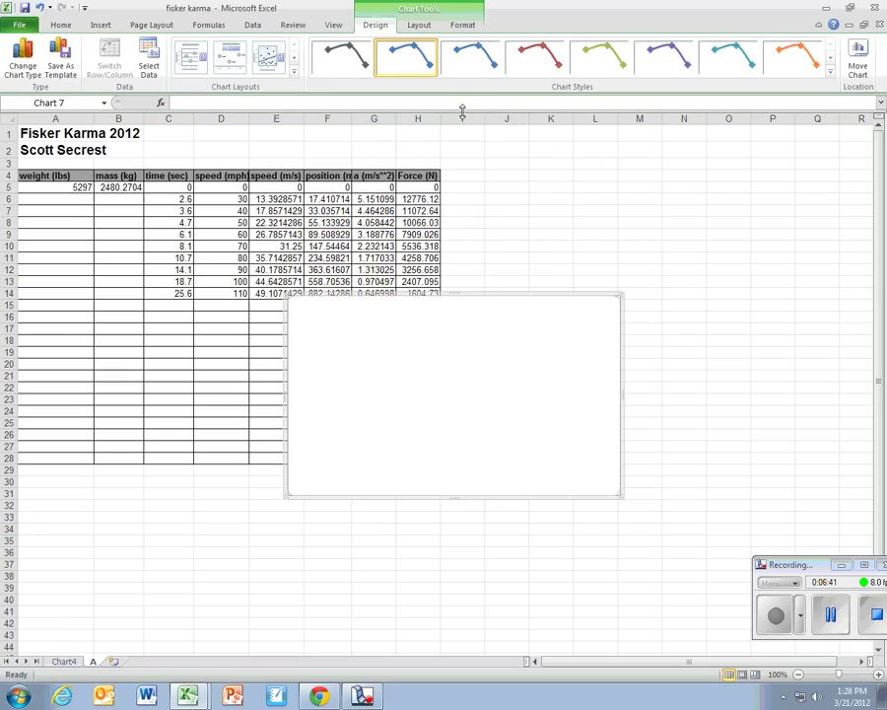
left_click_drag(505, 301, 553, 385)
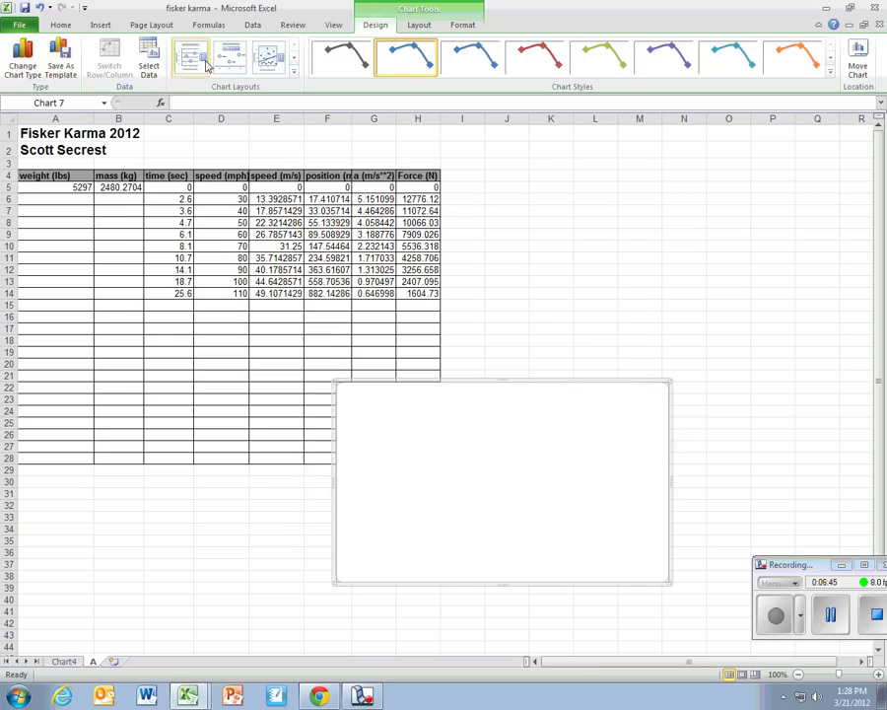
Step: Add a data series to the new chart with the position values F5:F14 as its X values
left_click(150, 63)
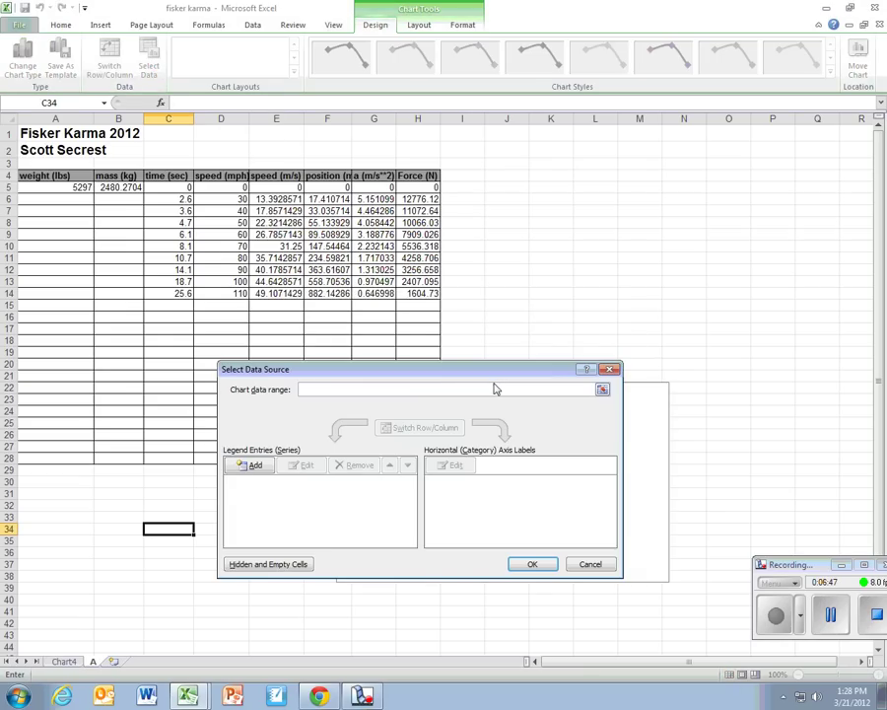
left_click(248, 467)
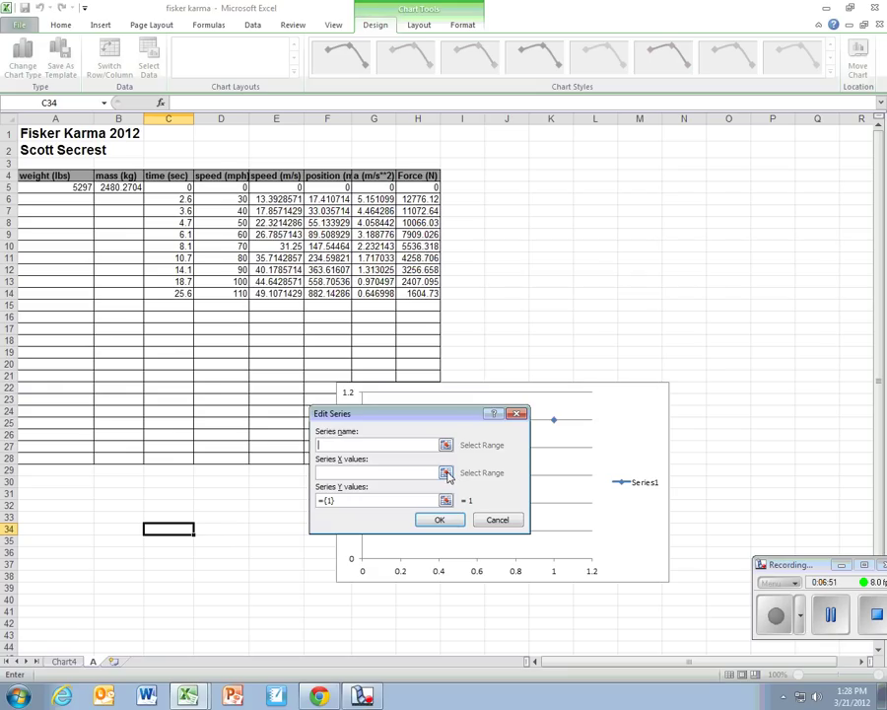
left_click(446, 473)
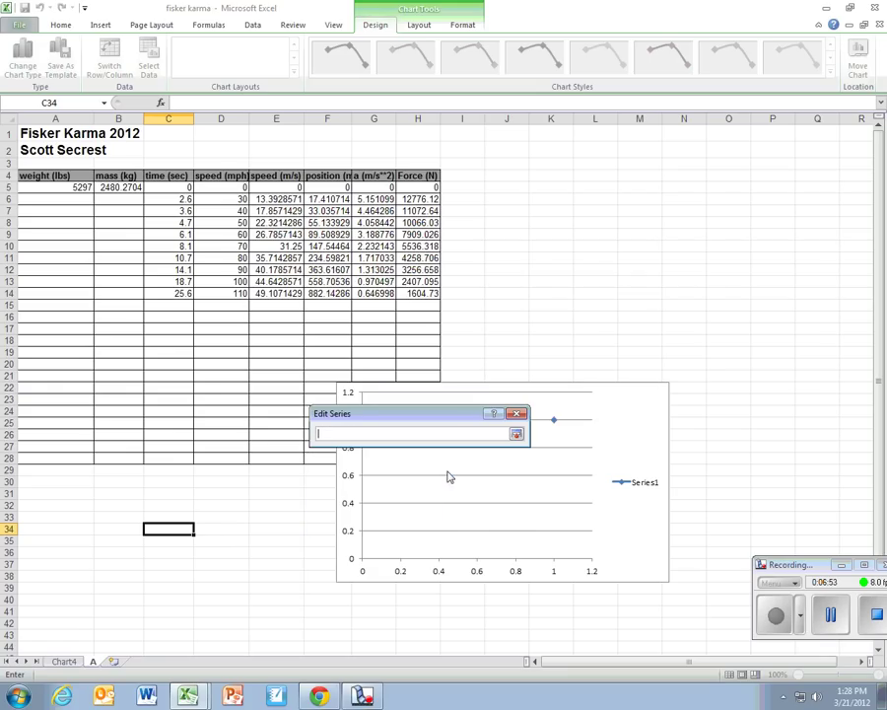
left_click(327, 187)
left_click_drag(327, 187, 347, 293)
left_click(516, 434)
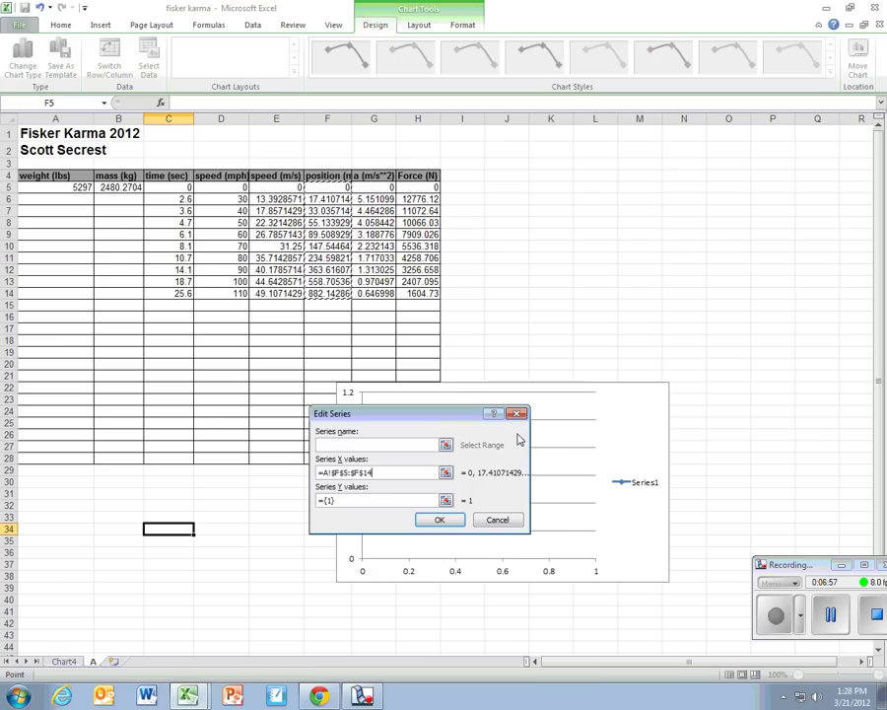
Step: Set the series' Y values to the force values H5:H14 and apply the data source
left_click(446, 501)
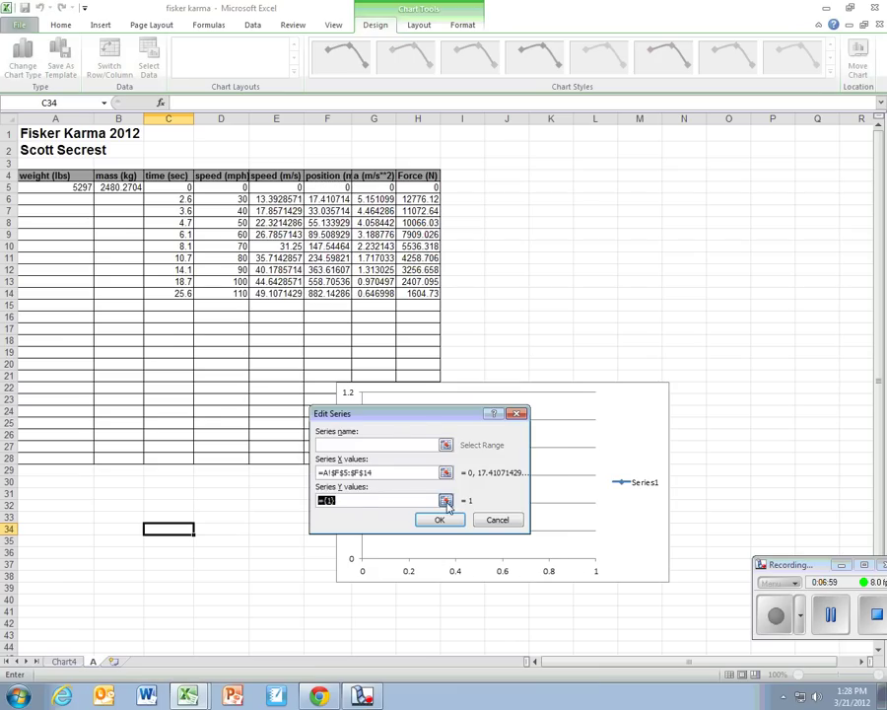
left_click_drag(414, 187, 416, 295)
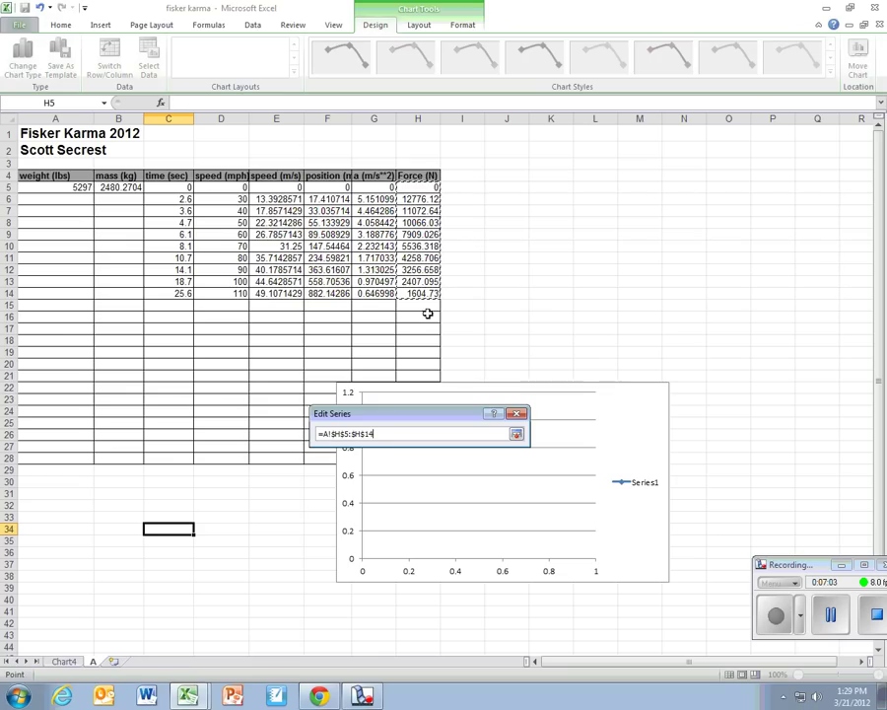
left_click(517, 435)
left_click(445, 520)
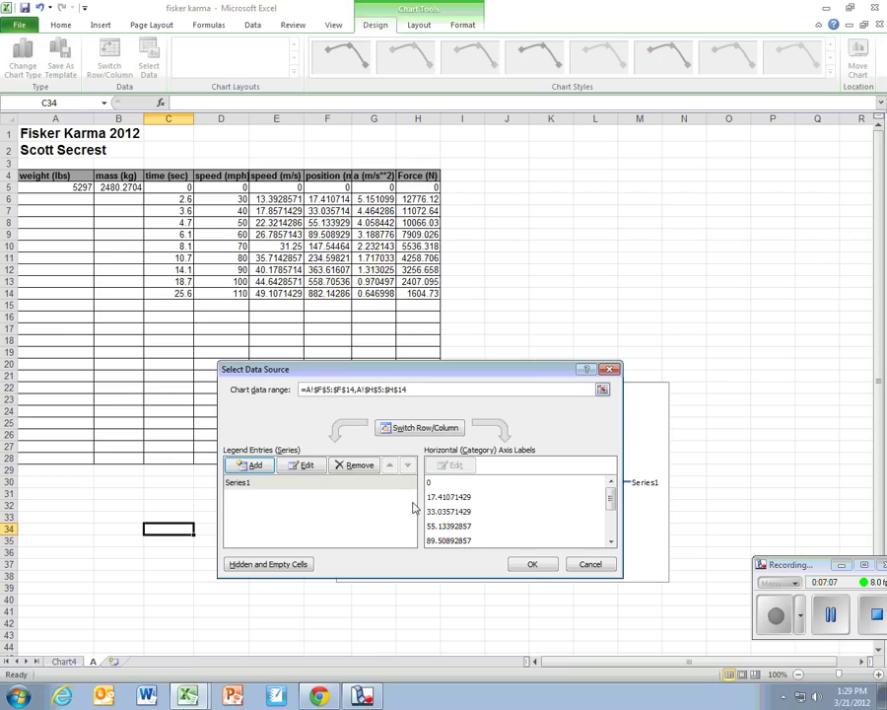
left_click(532, 566)
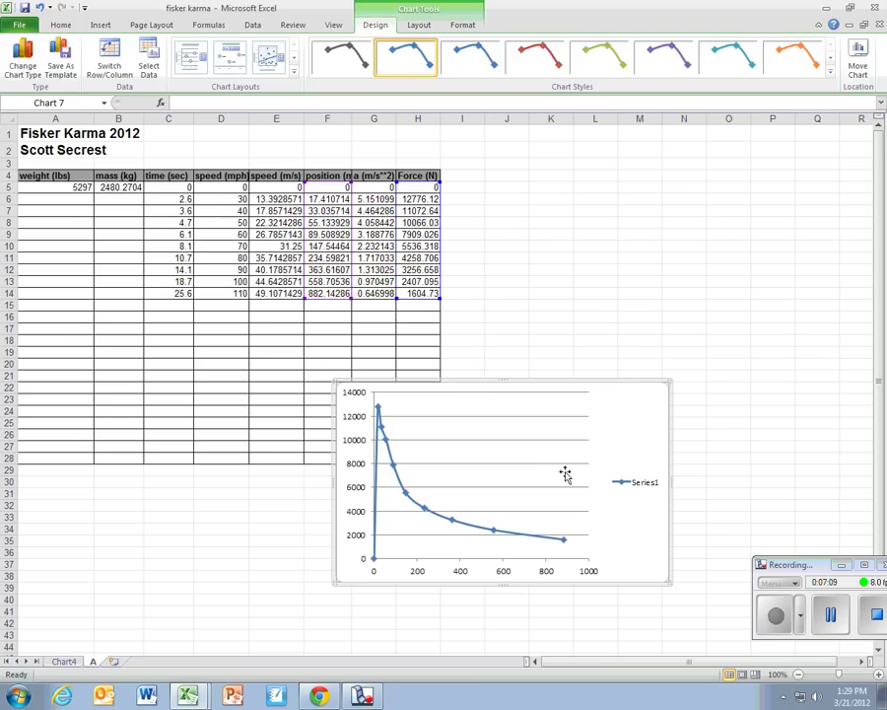
Step: Move the force versus position chart onto its own new sheet, Chart5, and delete its legend
left_click(858, 57)
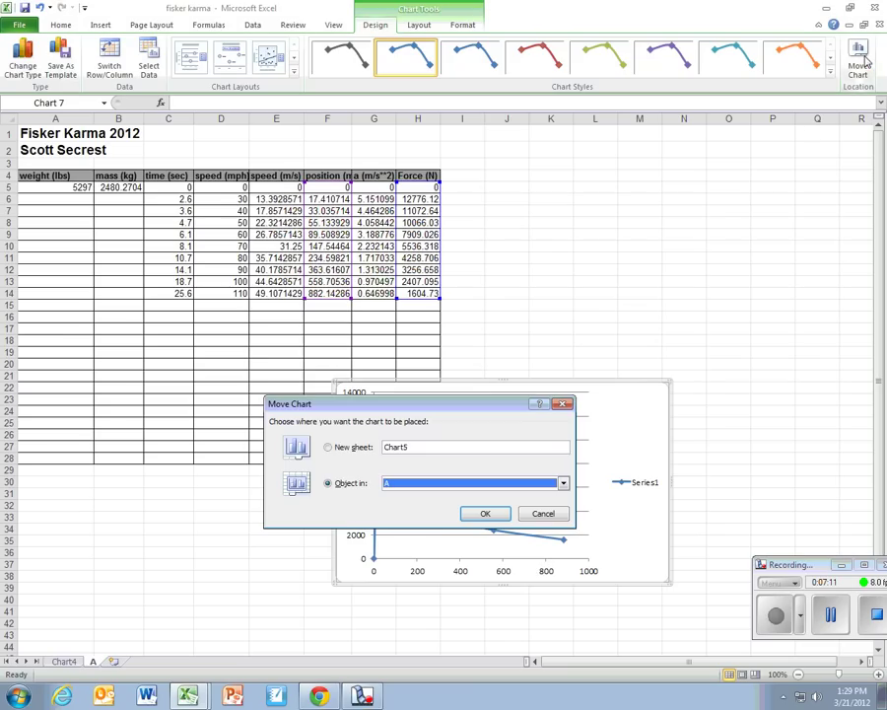
left_click(329, 449)
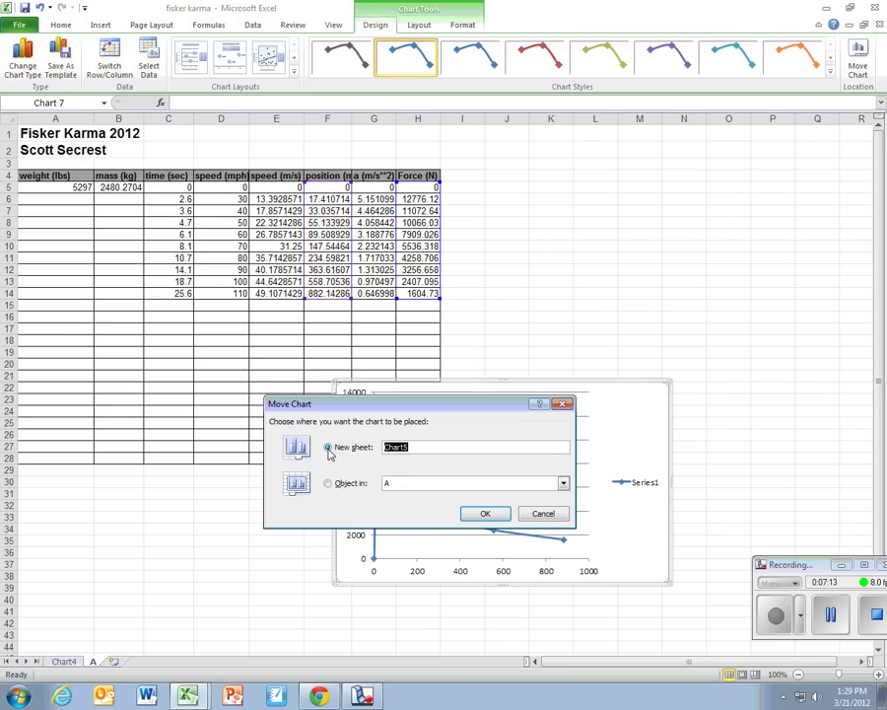
left_click(485, 514)
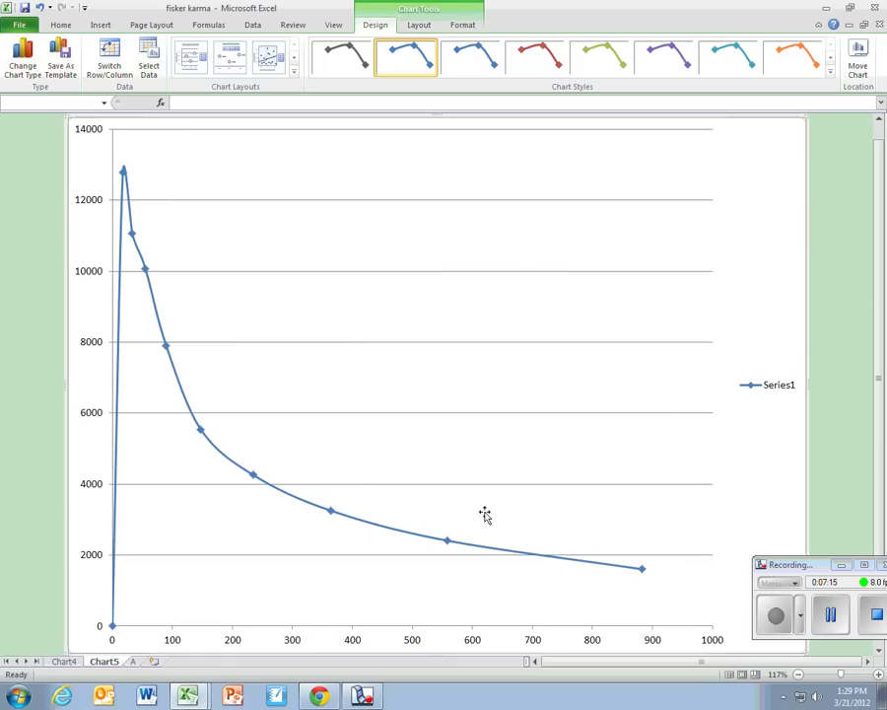
left_click(779, 387)
key("Delete")
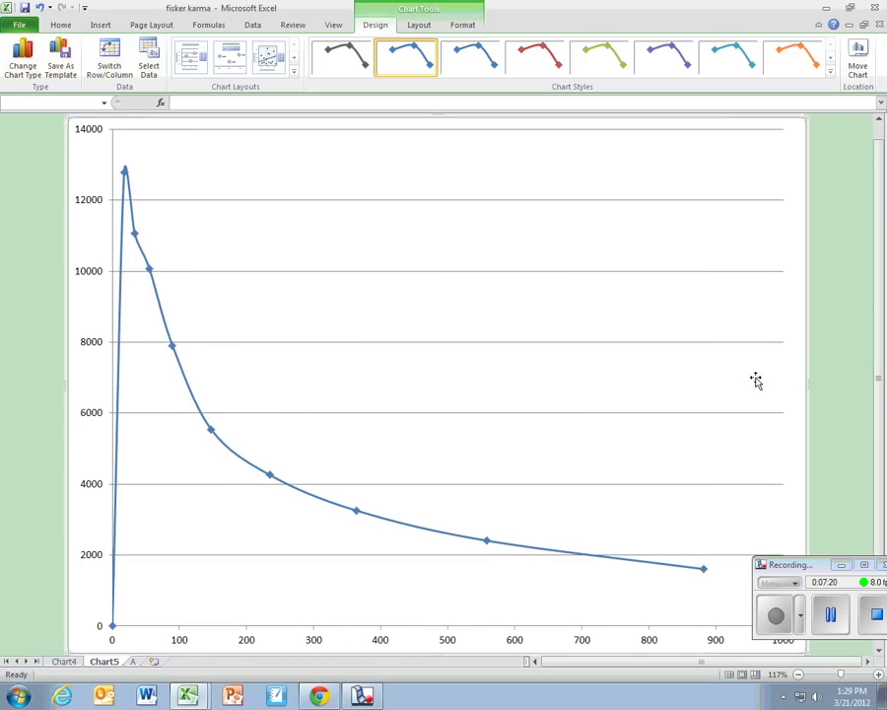
Step: Add major and minor gridlines to the horizontal position axis and minor gridlines to the vertical force axis
right_click(383, 640)
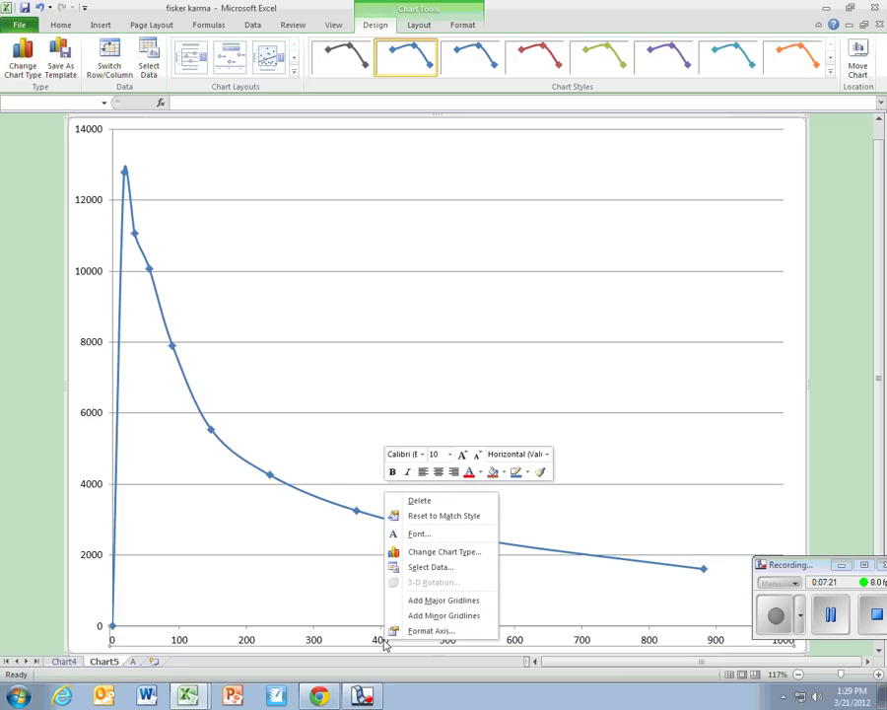
left_click(446, 601)
right_click(390, 639)
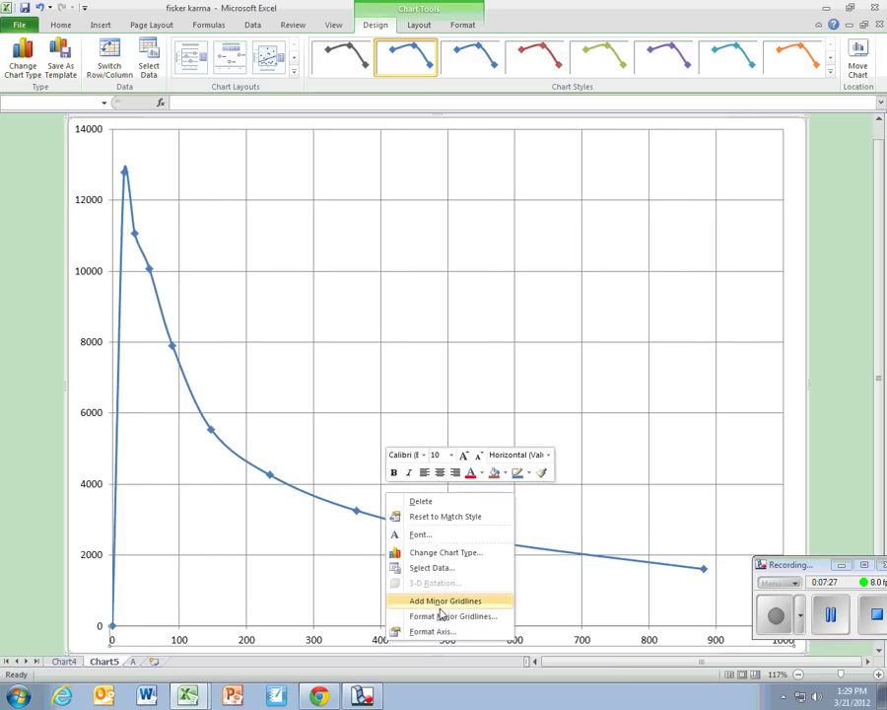
left_click(441, 602)
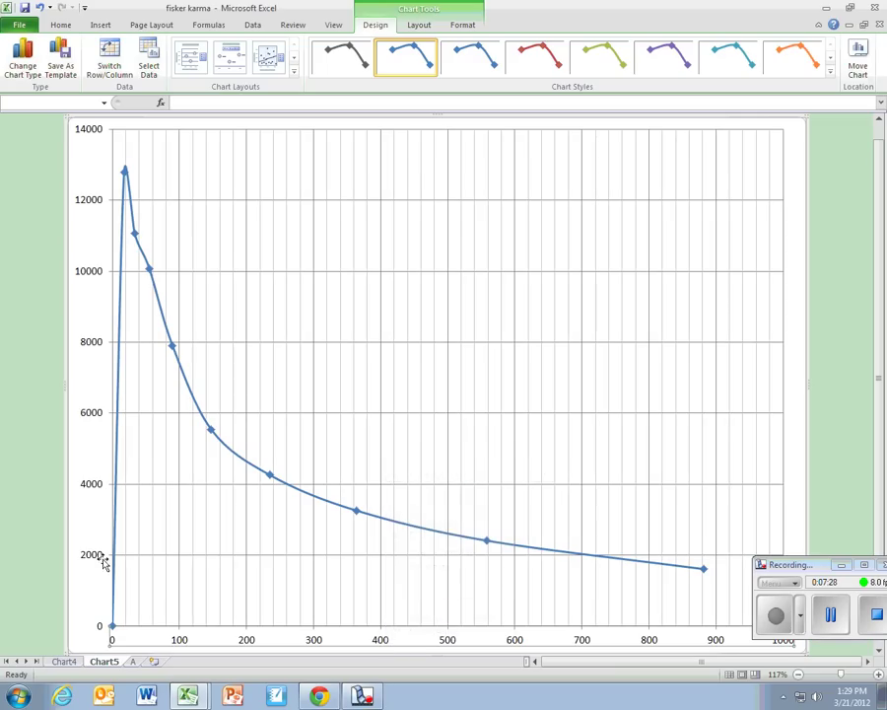
right_click(90, 488)
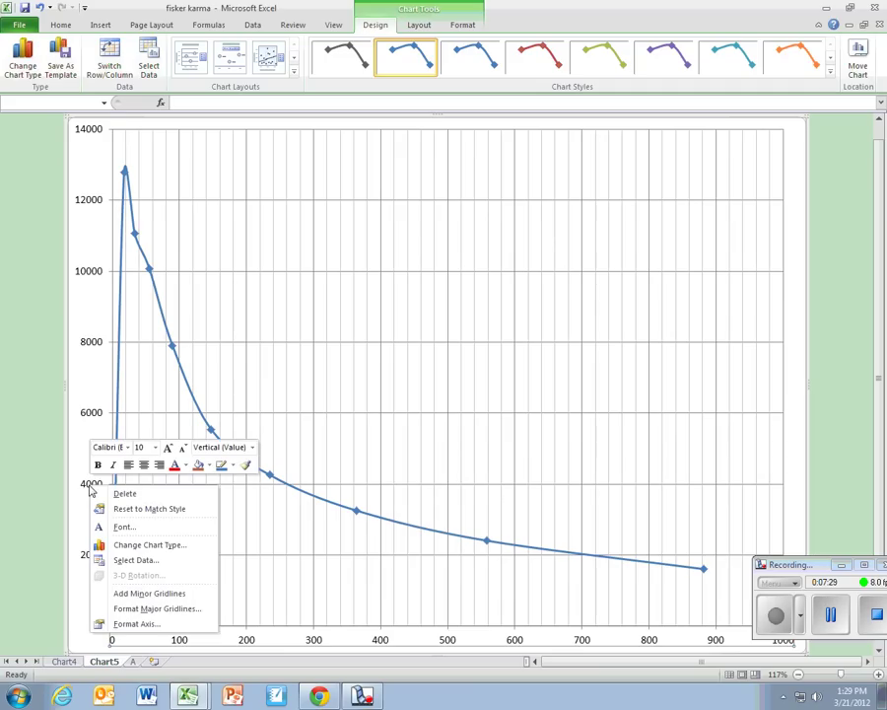
left_click(146, 593)
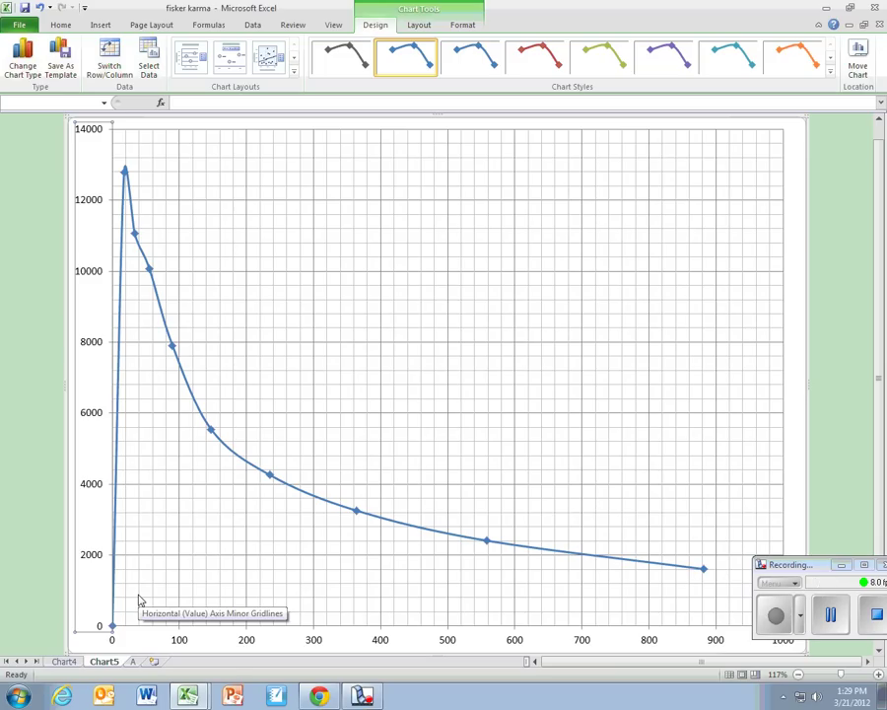
Step: Add a centered overlay title to the force versus position chart reading "Fisker Karma"
left_click(101, 25)
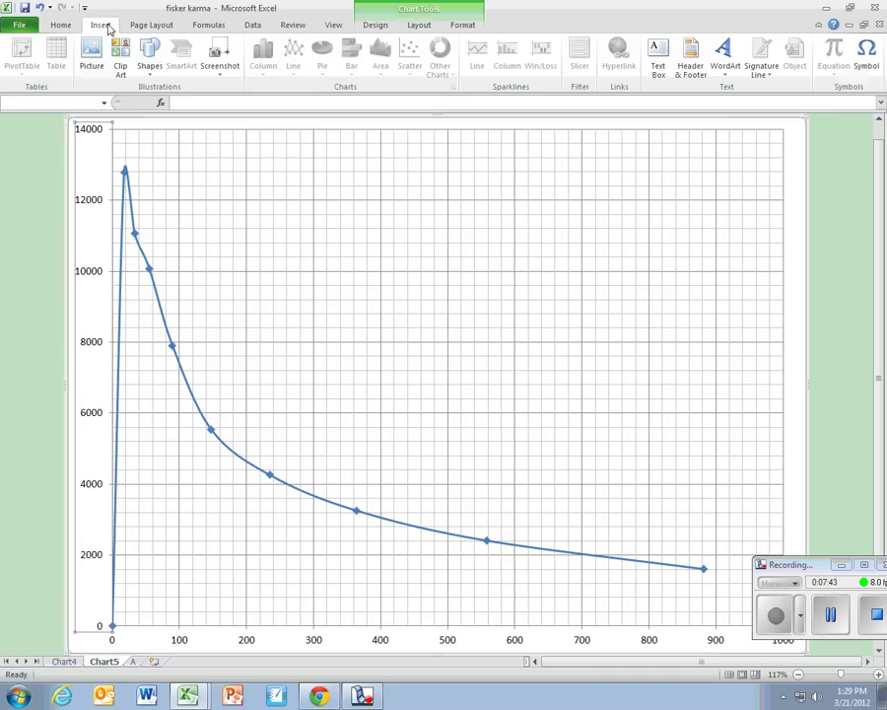
left_click(415, 32)
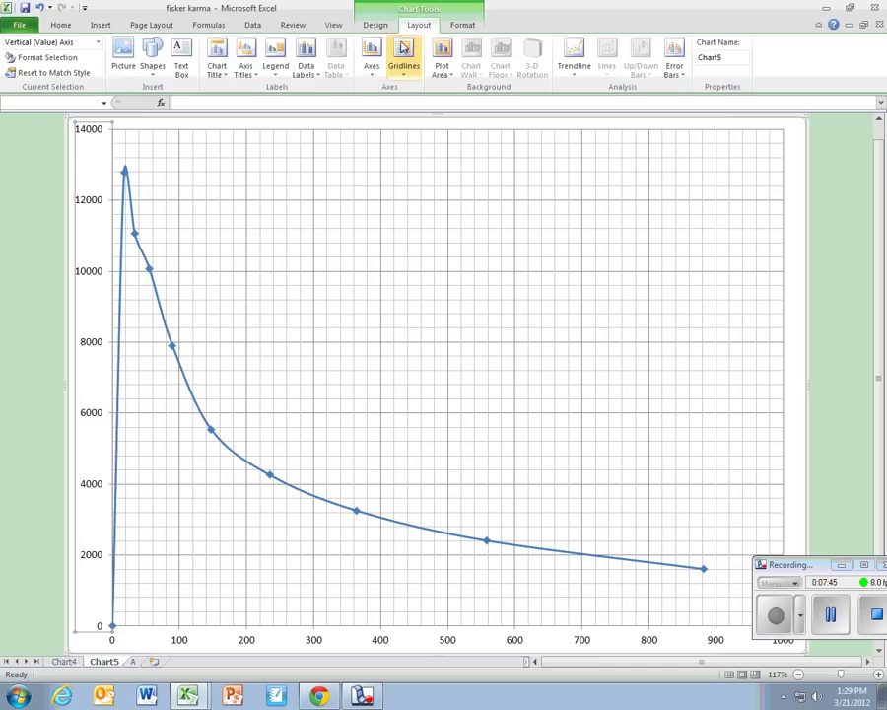
left_click(218, 71)
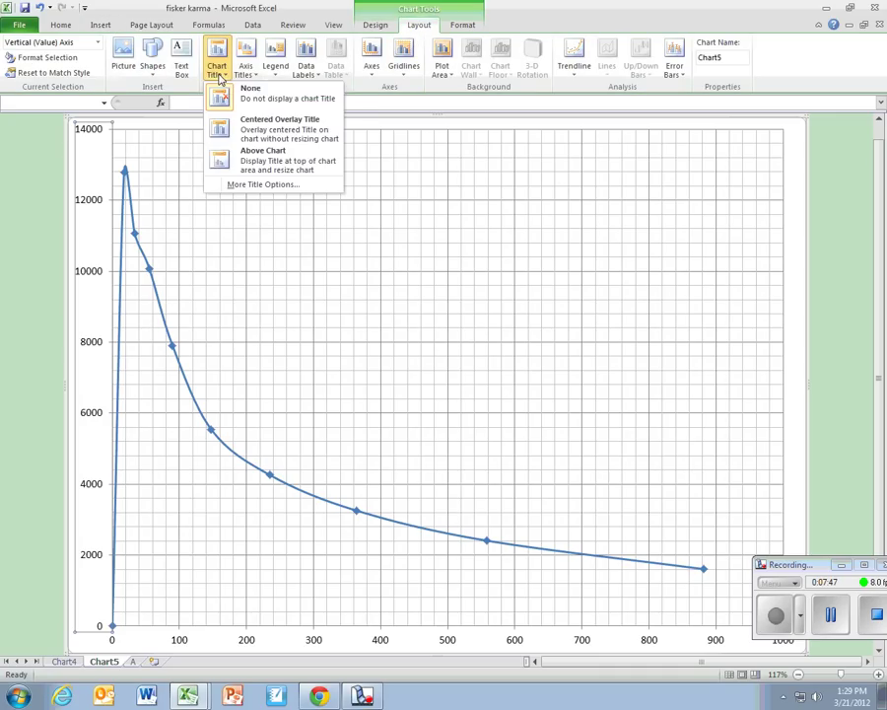
left_click(241, 124)
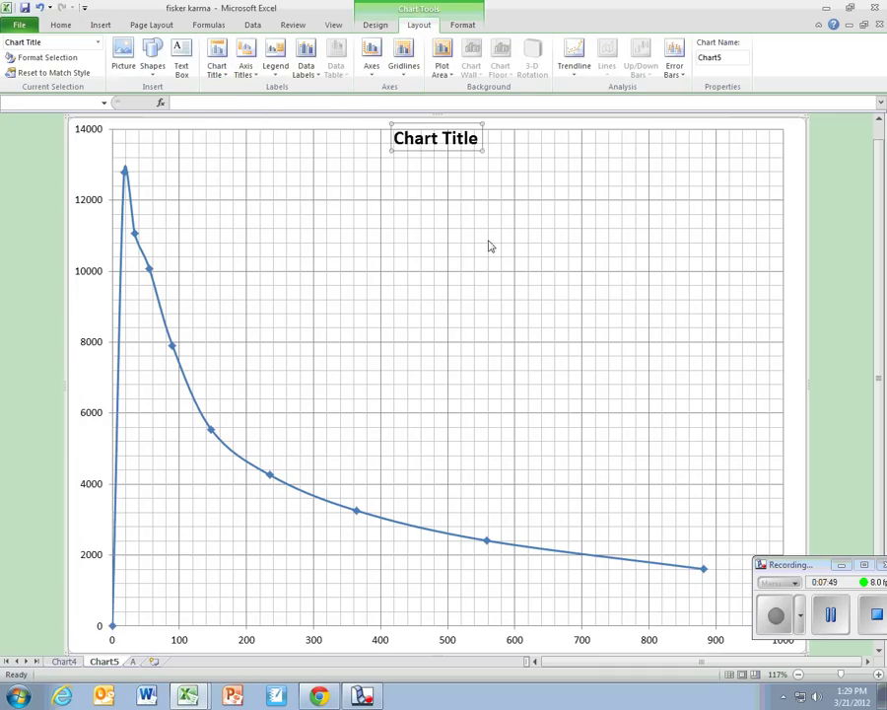
triple_click(464, 139)
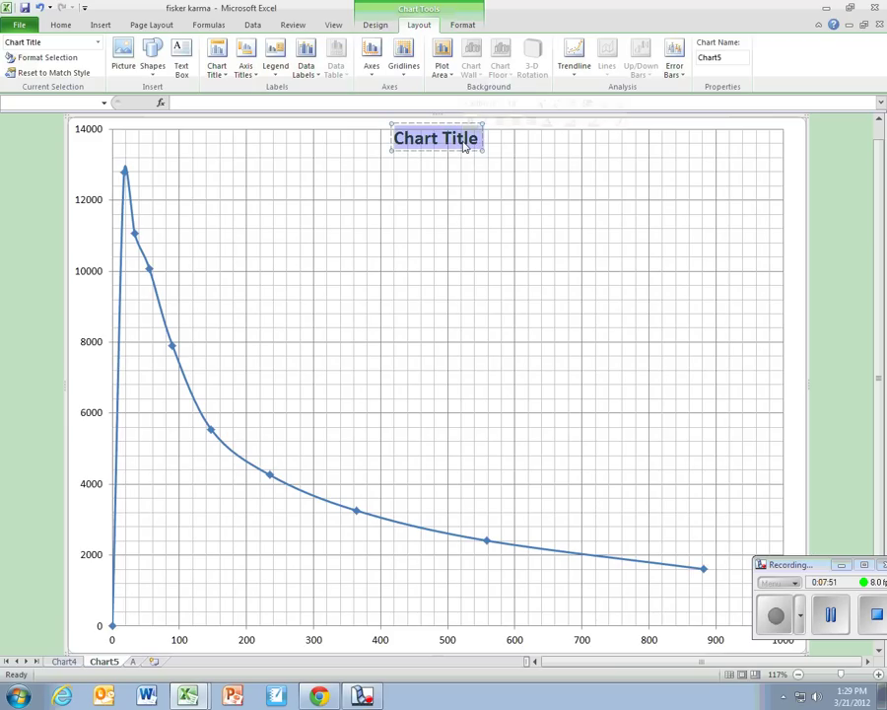
type("Fis")
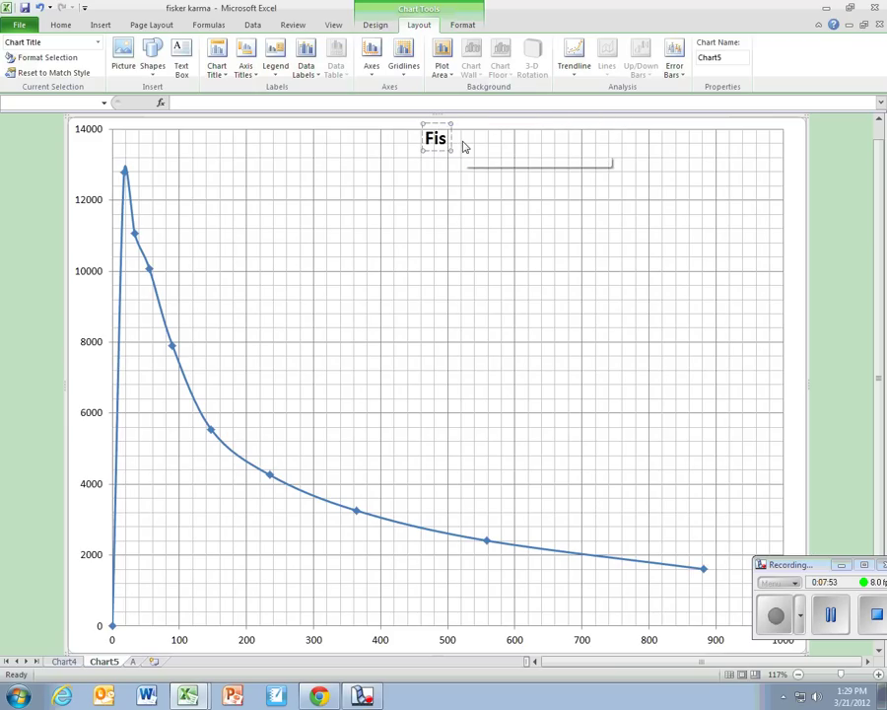
type("ker Karma")
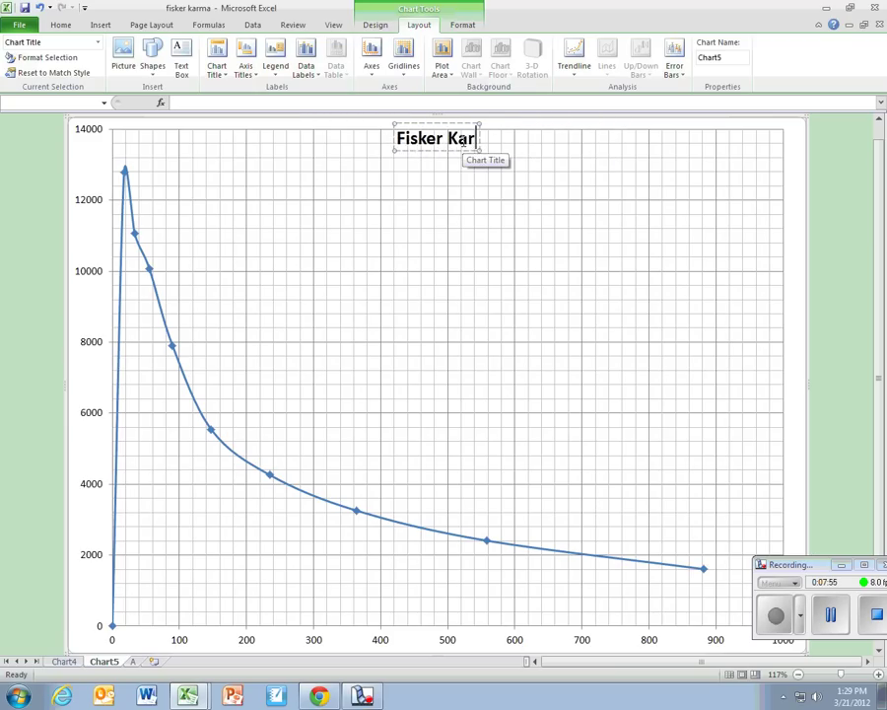
left_click(219, 73)
Step: Add a title below the horizontal axis reading "position (m)"
left_click(245, 69)
mouse_move(296, 89)
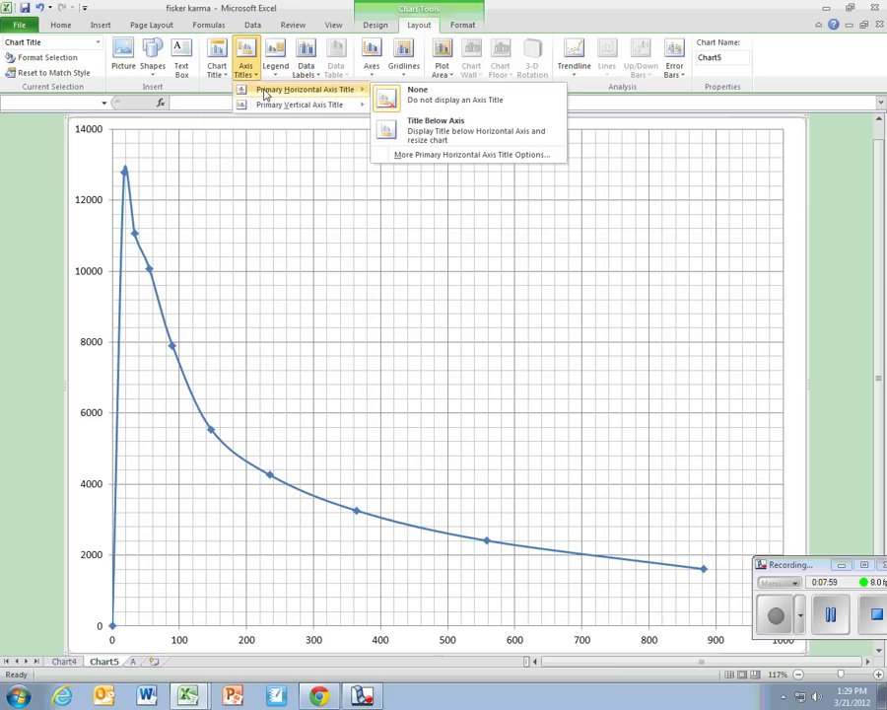
left_click(445, 123)
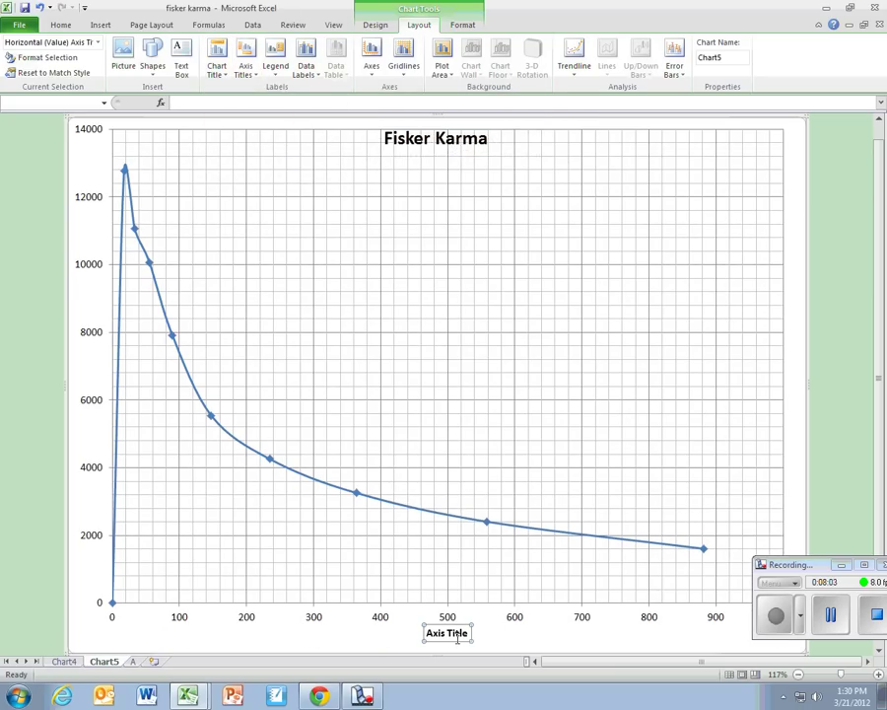
left_click_drag(468, 633, 428, 636)
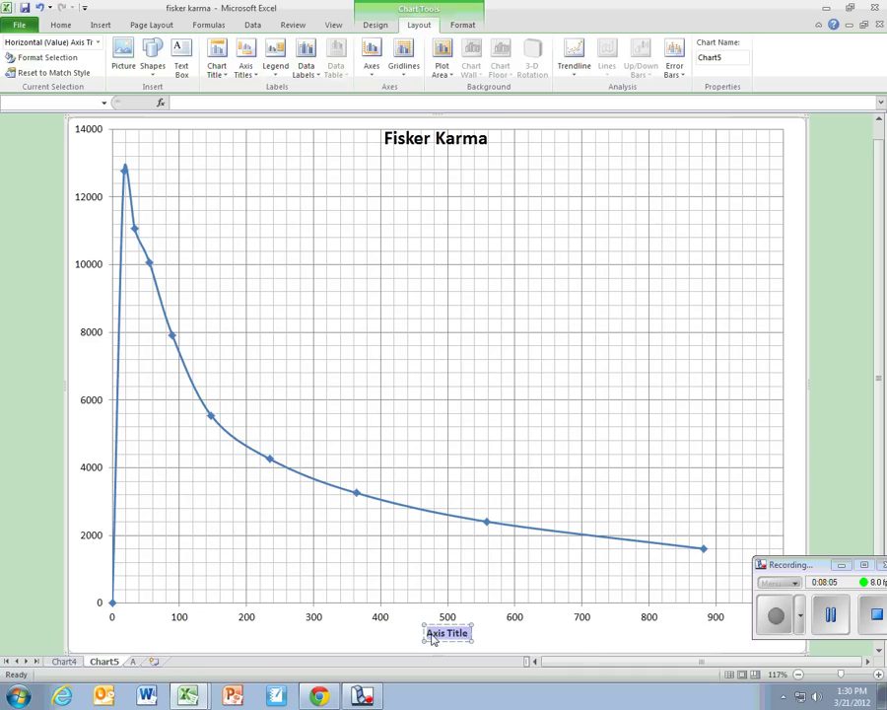
type("position (m)")
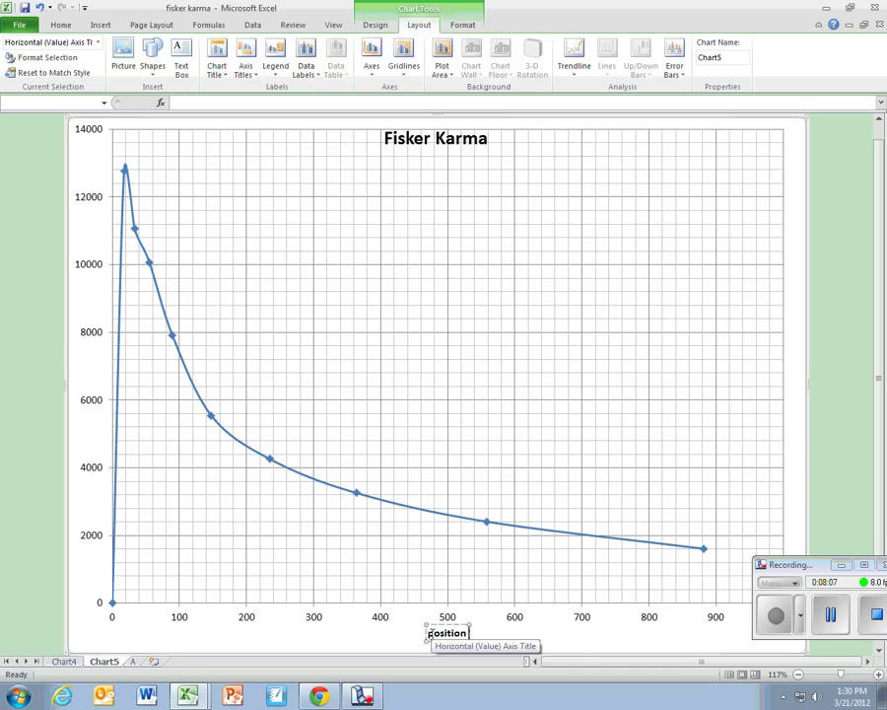
Step: Add a rotated title to the vertical axis reading "Force (N)"
left_click(259, 77)
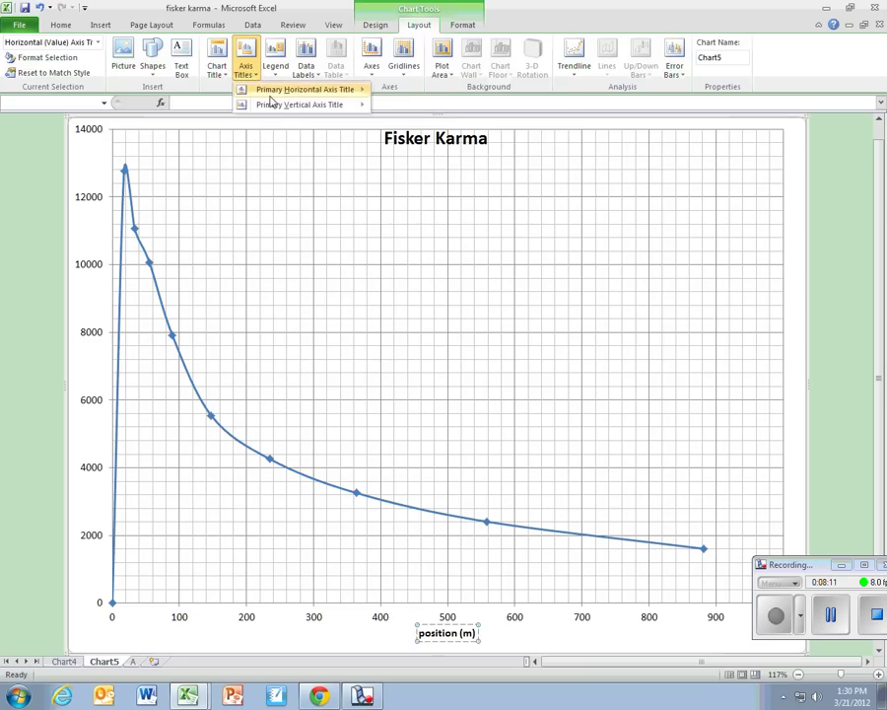
mouse_move(286, 105)
left_click(453, 144)
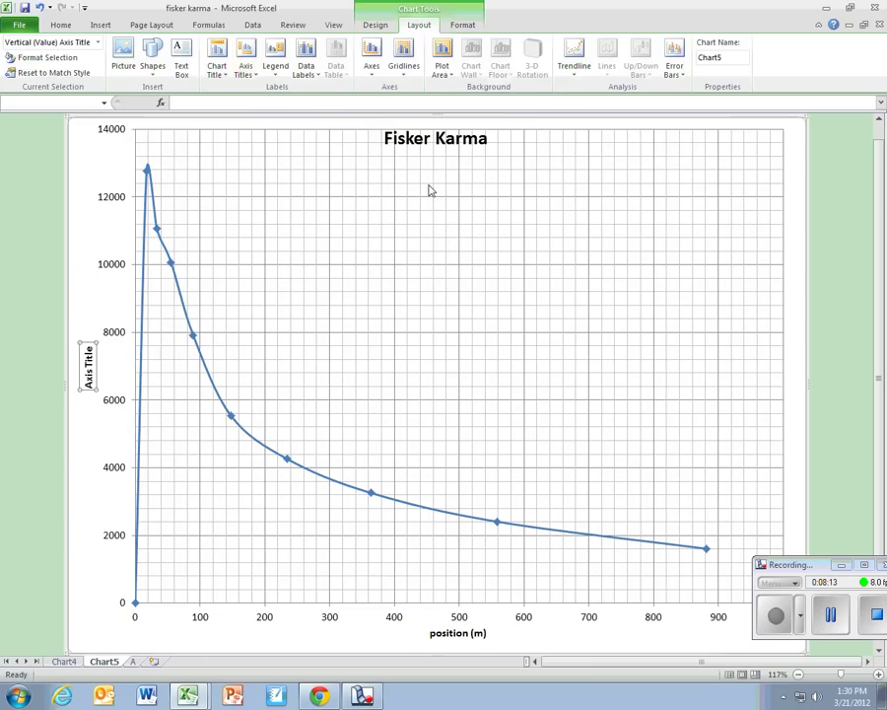
triple_click(89, 365)
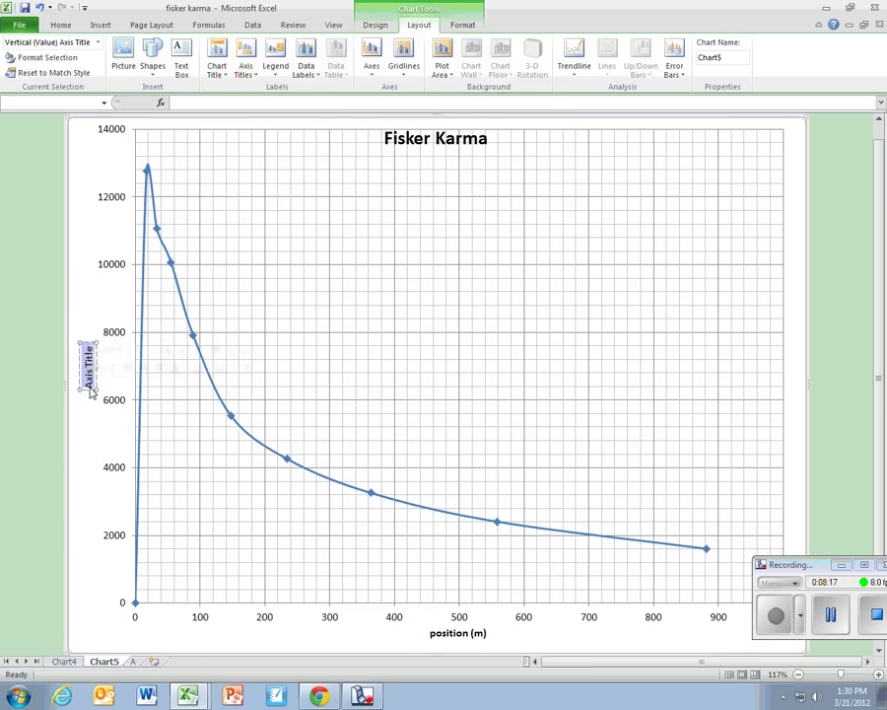
type("Force (N)")
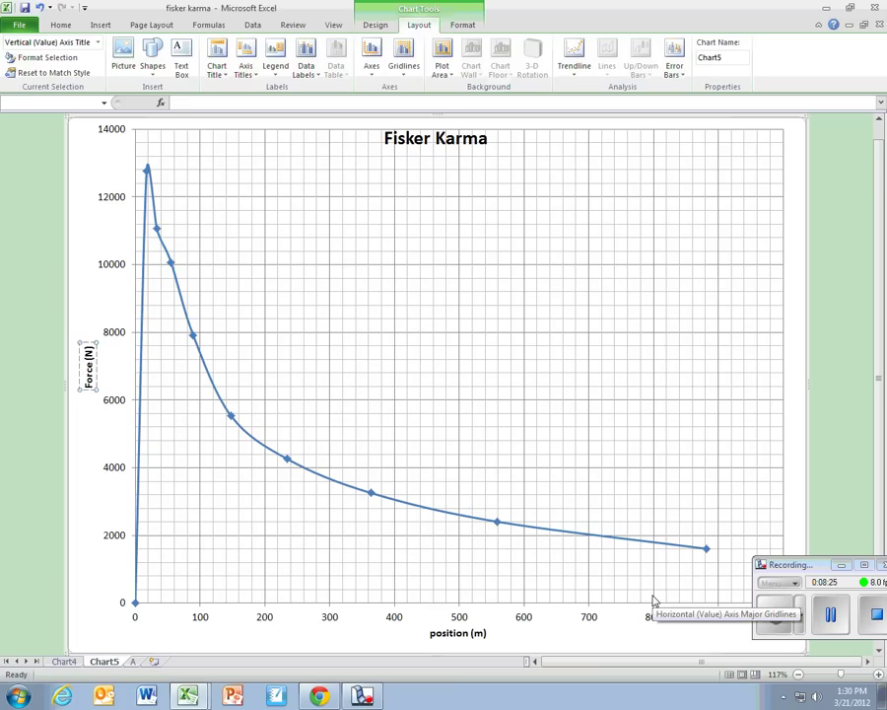
left_click(79, 606)
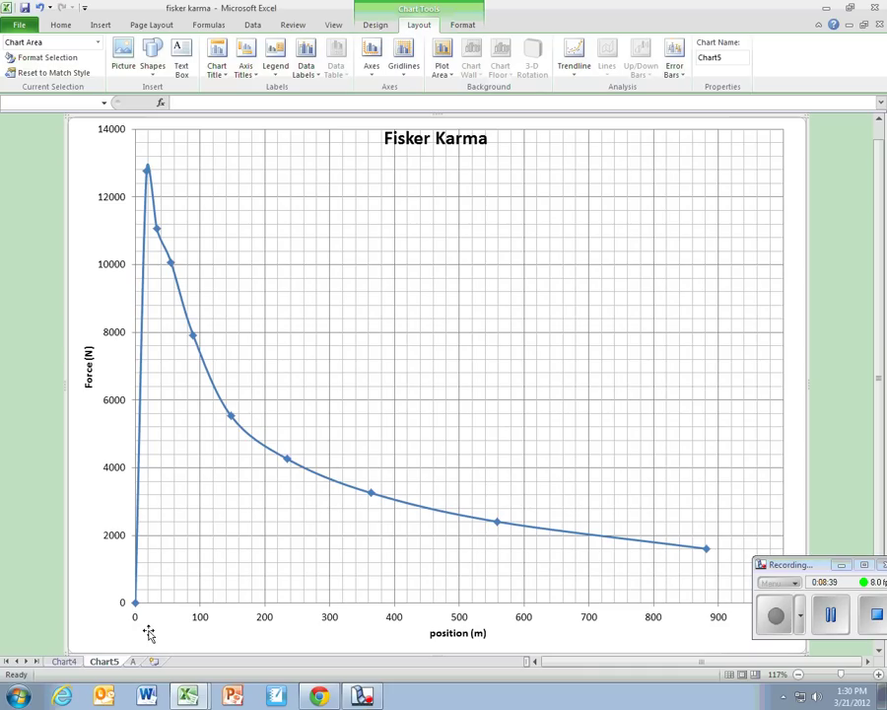
Step: Outline the grid box at the chart's origin in red ink and label its sides 20m and 400N
left_click(149, 634)
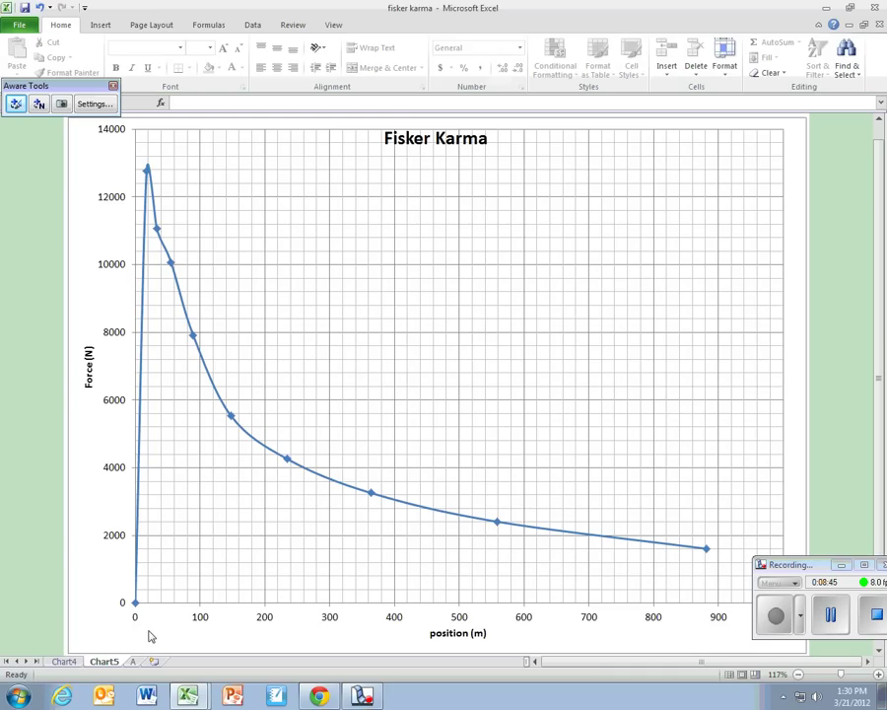
mouse_move(138, 602)
left_mouse_down()
mouse_move(141, 589)
mouse_move(149, 598)
left_mouse_up()
left_click_drag(199, 598, 200, 621)
mouse_move(152, 598)
left_mouse_down()
mouse_move(158, 629)
mouse_move(177, 641)
left_mouse_up()
left_click_drag(124, 534, 135, 535)
mouse_move(125, 585)
left_mouse_down()
mouse_move(139, 585)
mouse_move(101, 587)
mouse_move(106, 575)
mouse_move(126, 576)
left_mouse_up()
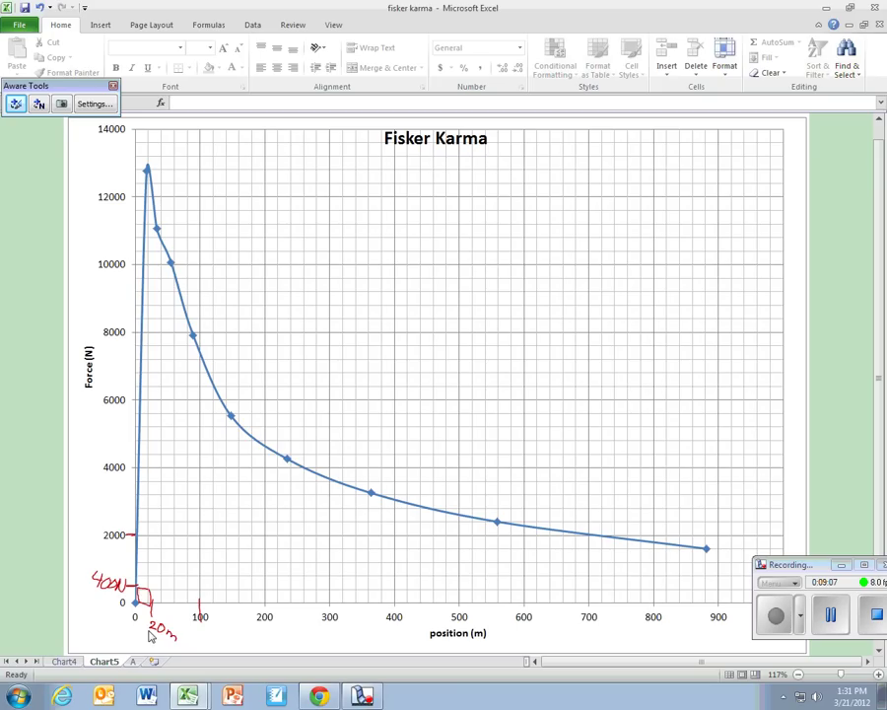
Step: Handwrite the energy of one grid box below the position axis as "1 box = (400N)(20m) = 8000J"
left_click_drag(225, 623, 226, 637)
mouse_move(233, 622)
left_mouse_down()
mouse_move(234, 637)
mouse_move(272, 631)
left_mouse_up()
mouse_move(263, 635)
left_mouse_down()
mouse_move(287, 643)
mouse_move(308, 628)
mouse_move(338, 625)
mouse_move(340, 642)
left_mouse_up()
mouse_move(351, 622)
left_mouse_down()
mouse_move(348, 641)
mouse_move(372, 628)
mouse_move(393, 643)
left_mouse_up()
left_click_drag(398, 636, 404, 641)
left_click_drag(414, 628, 442, 630)
mouse_move(444, 640)
left_mouse_down()
mouse_move(457, 640)
mouse_move(445, 651)
left_mouse_up()
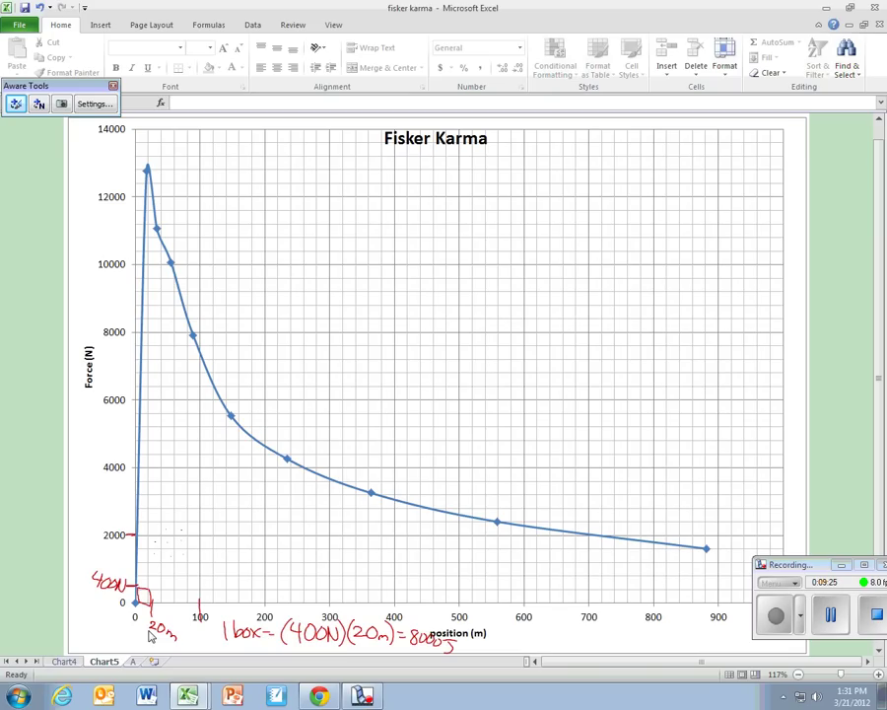
Step: Shade the partial boxes under the curve near 100 m and draw a vertical line from the last data point to the position axis
mouse_move(187, 325)
left_mouse_down()
mouse_move(210, 375)
mouse_move(195, 345)
left_mouse_up()
left_click_drag(706, 548, 705, 604)
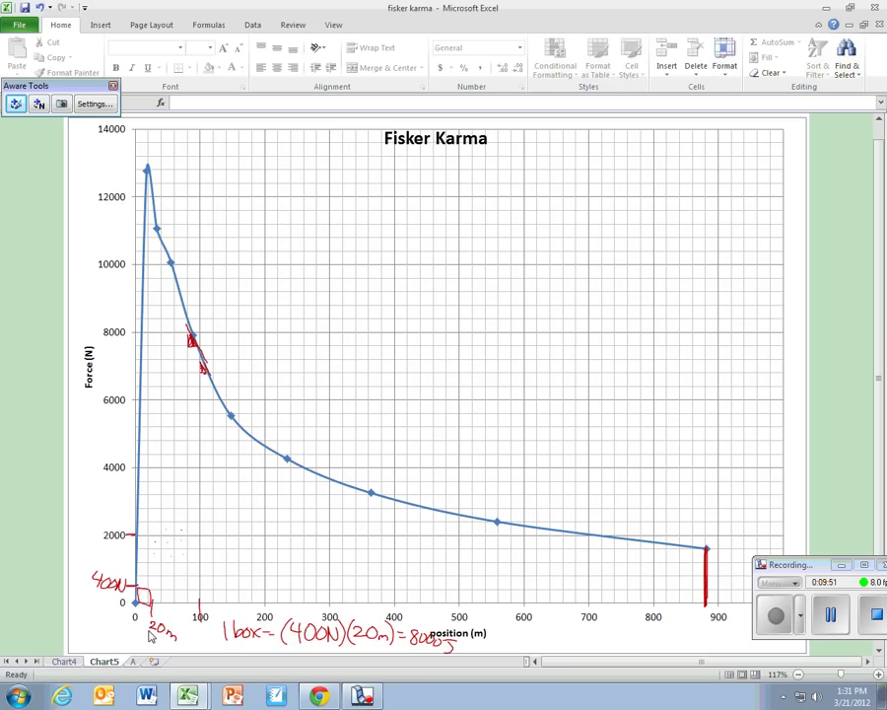
Step: Hatch the area under the force curve with diagonal red ink strokes, working from the last data point back toward the peak
left_click_drag(691, 552, 636, 598)
left_click_drag(631, 545, 560, 599)
left_click_drag(568, 535, 467, 594)
left_click_drag(461, 516, 345, 582)
left_click_drag(350, 490, 234, 568)
left_click_drag(247, 436, 164, 483)
left_click_drag(196, 372, 150, 398)
left_click_drag(184, 327, 153, 348)
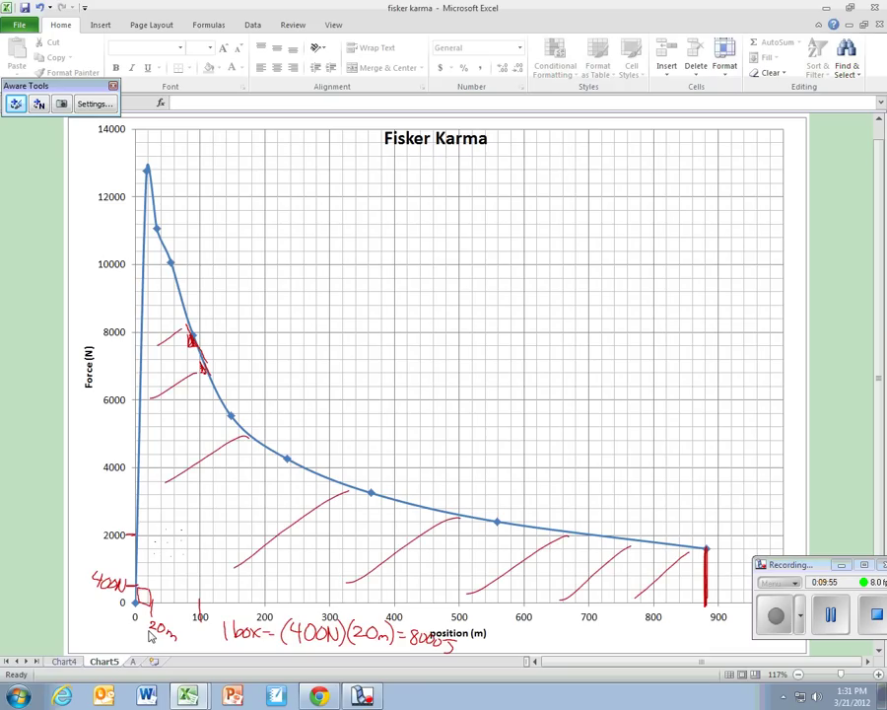
left_click_drag(169, 290, 151, 300)
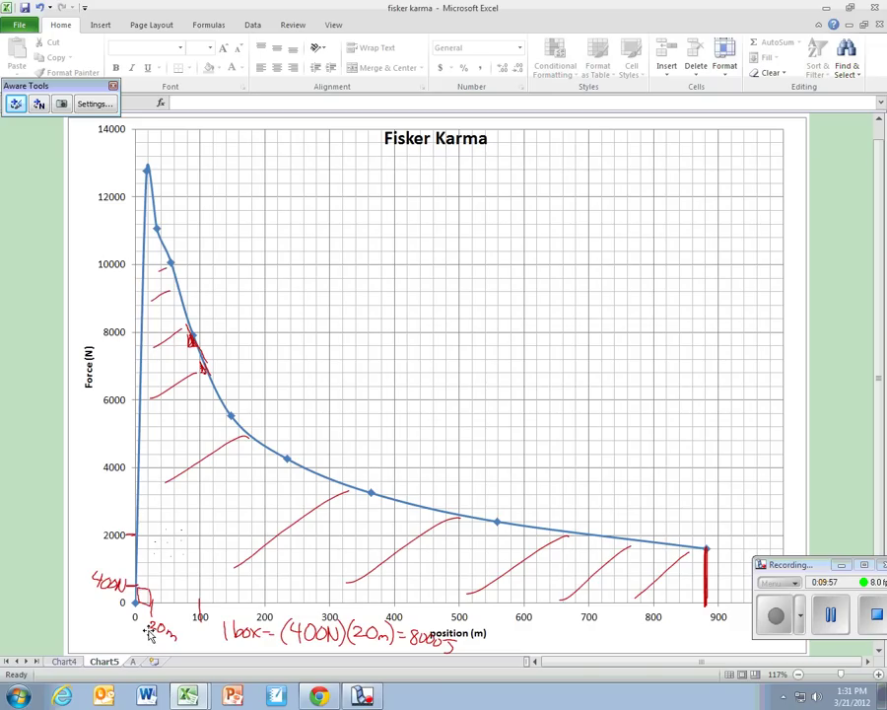